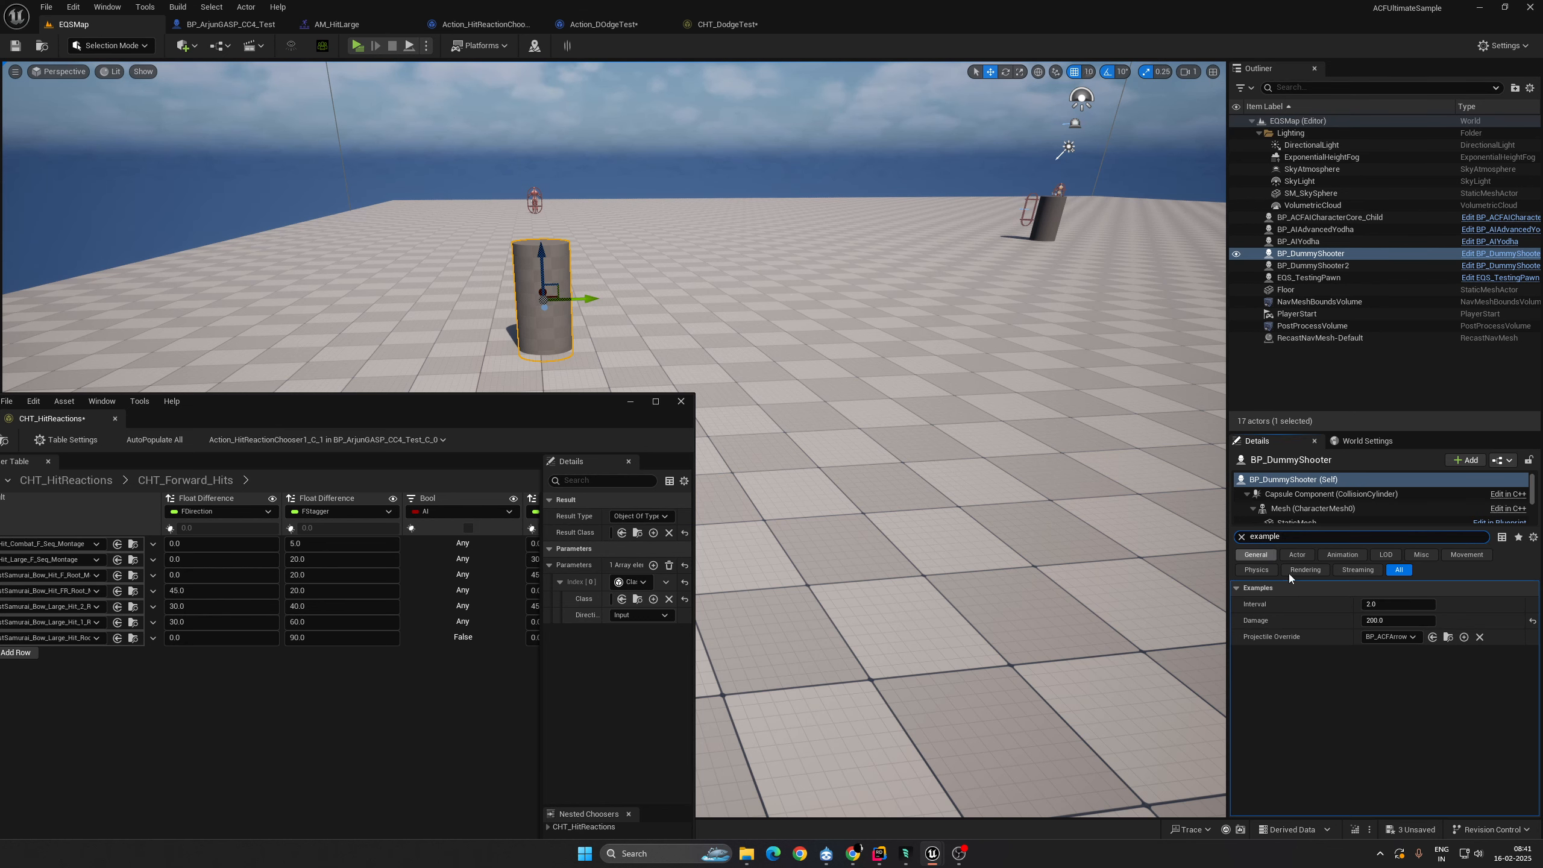
Step: Set the Damage value of BP_DummyShooter to 25
{"action": "left_click", "coordinate": [1394, 619]}
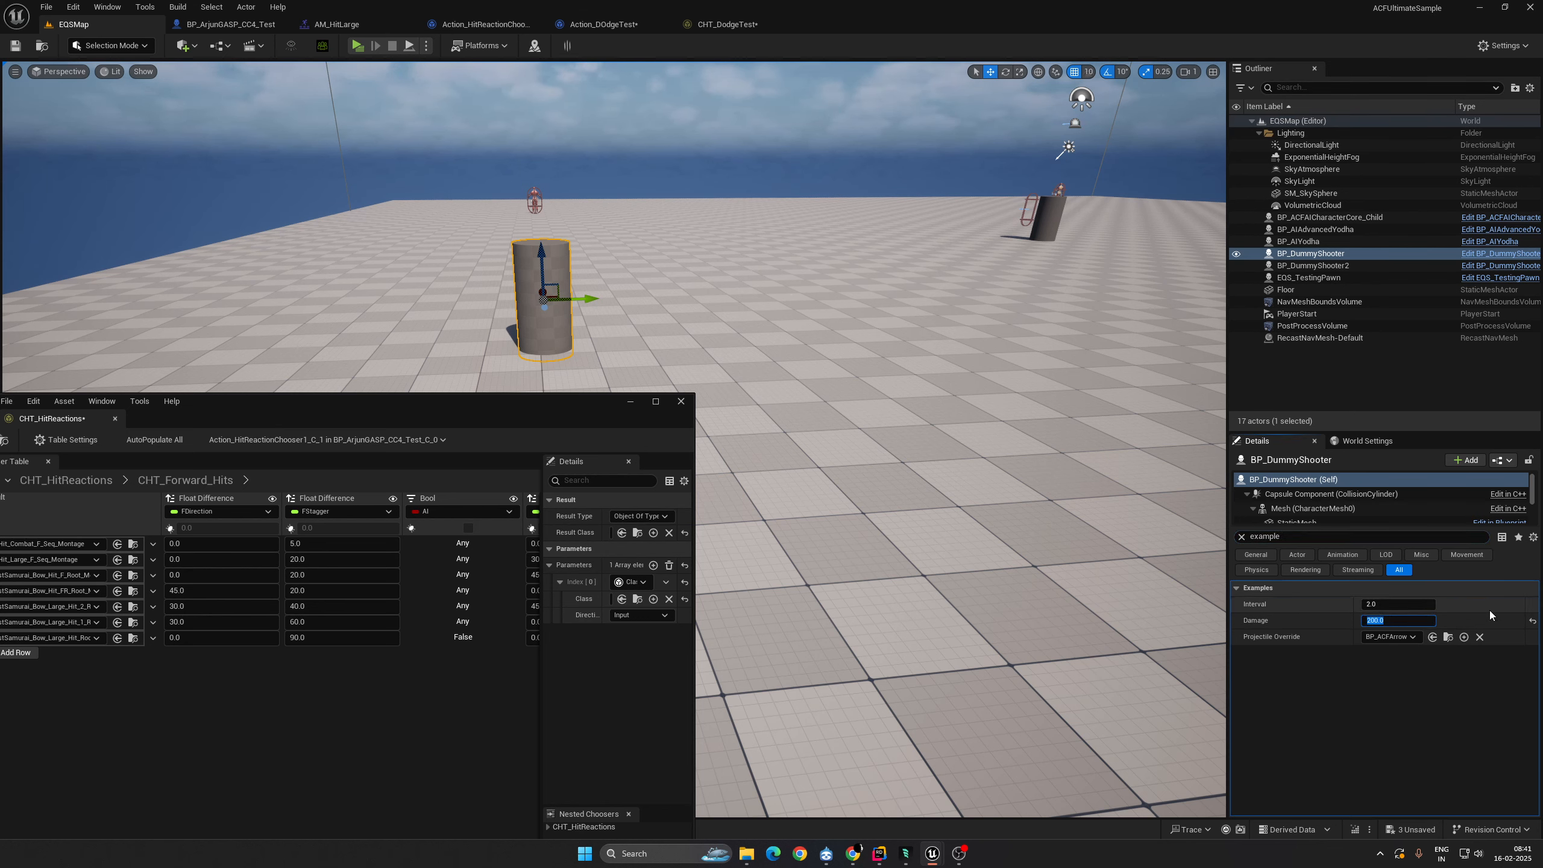
{"action": "type", "text": "25"}
{"action": "key", "text": "Return"}
Step: Playtest from a floor spot near the dummy shooter with CHT_Forward_Hits in view, walking the character forward, and stop the session
{"action": "left_click_drag", "start_coordinate": [421, 408], "coordinate": [1292, 183]}
{"action": "right_click", "coordinate": [328, 626]}
{"action": "left_click", "coordinate": [366, 615]}
{"action": "key", "text": "w"}
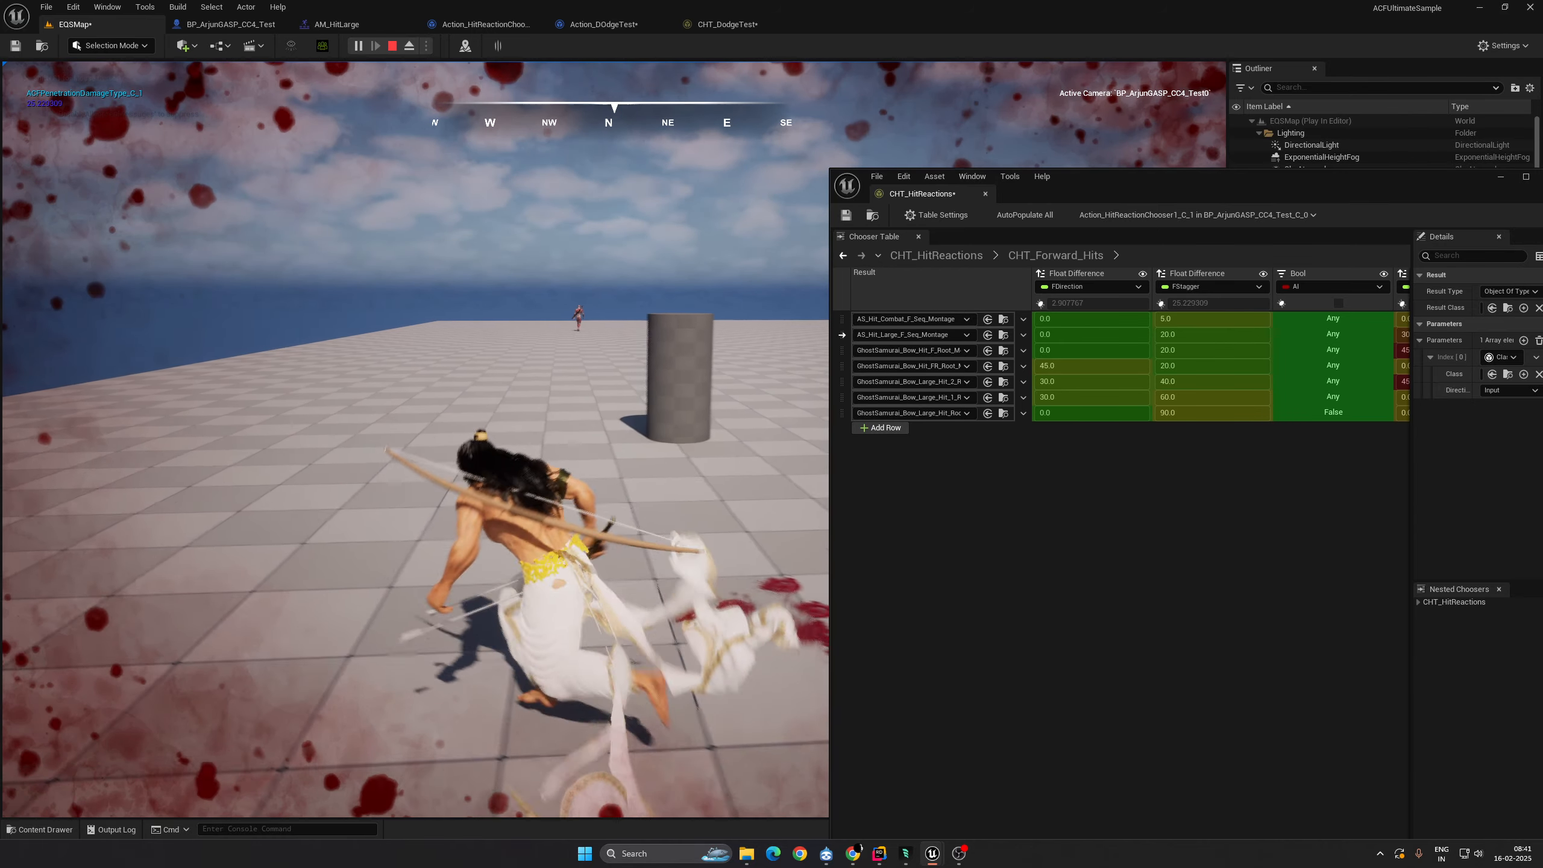
{"action": "key", "text": "Escape"}
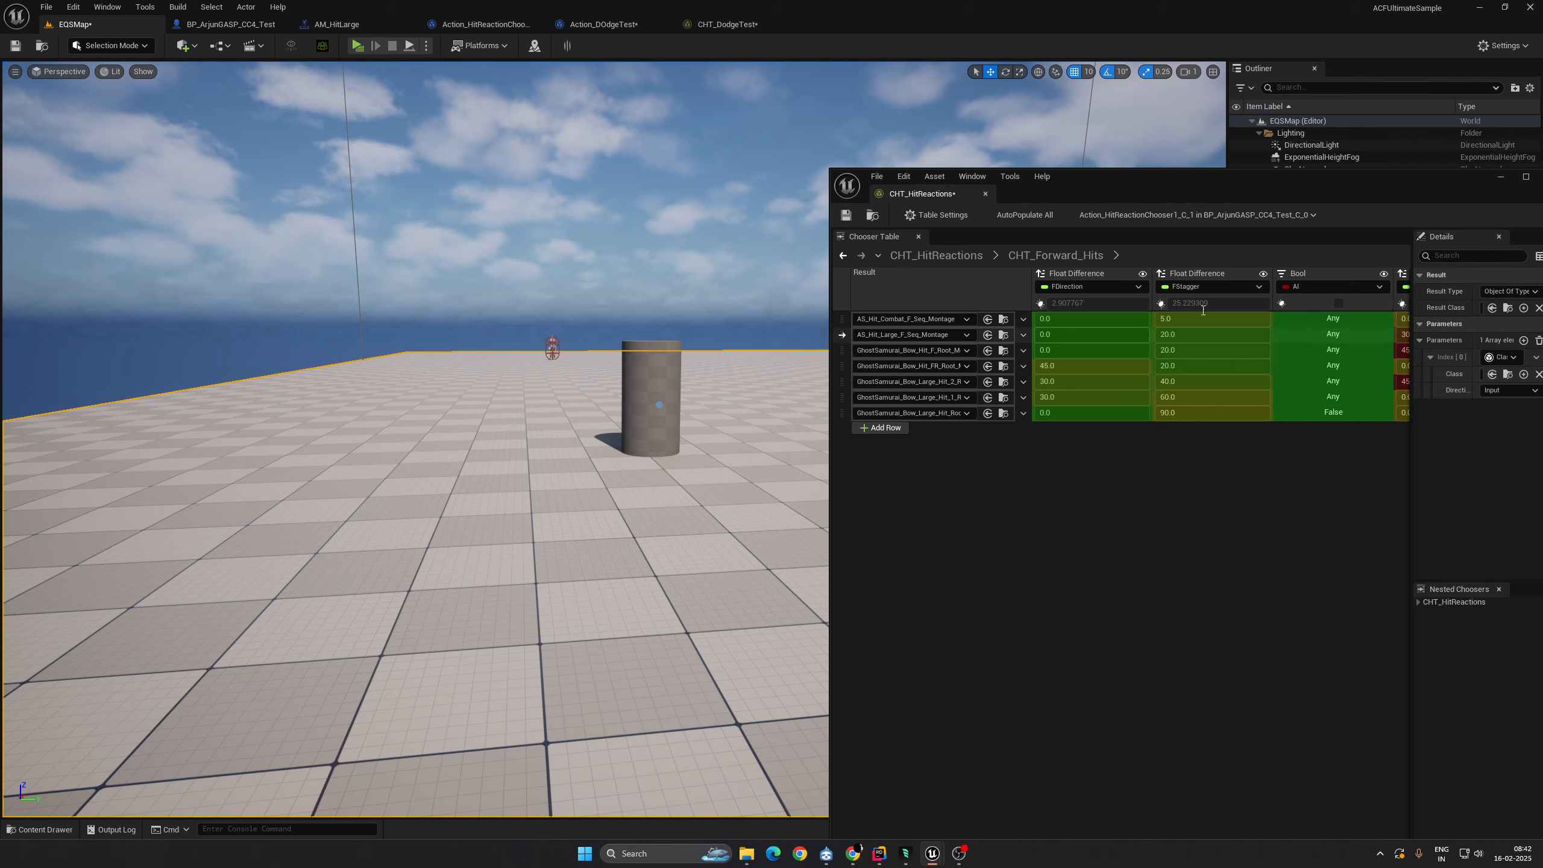
Step: Examine the FStagger, AI and FPitch values of the AS_Hit_Large_F_Seq_Montage row in CHT_Forward_Hits, widening the table area to reveal FPitch
{"action": "left_click_drag", "start_coordinate": [937, 194], "coordinate": [784, 196]}
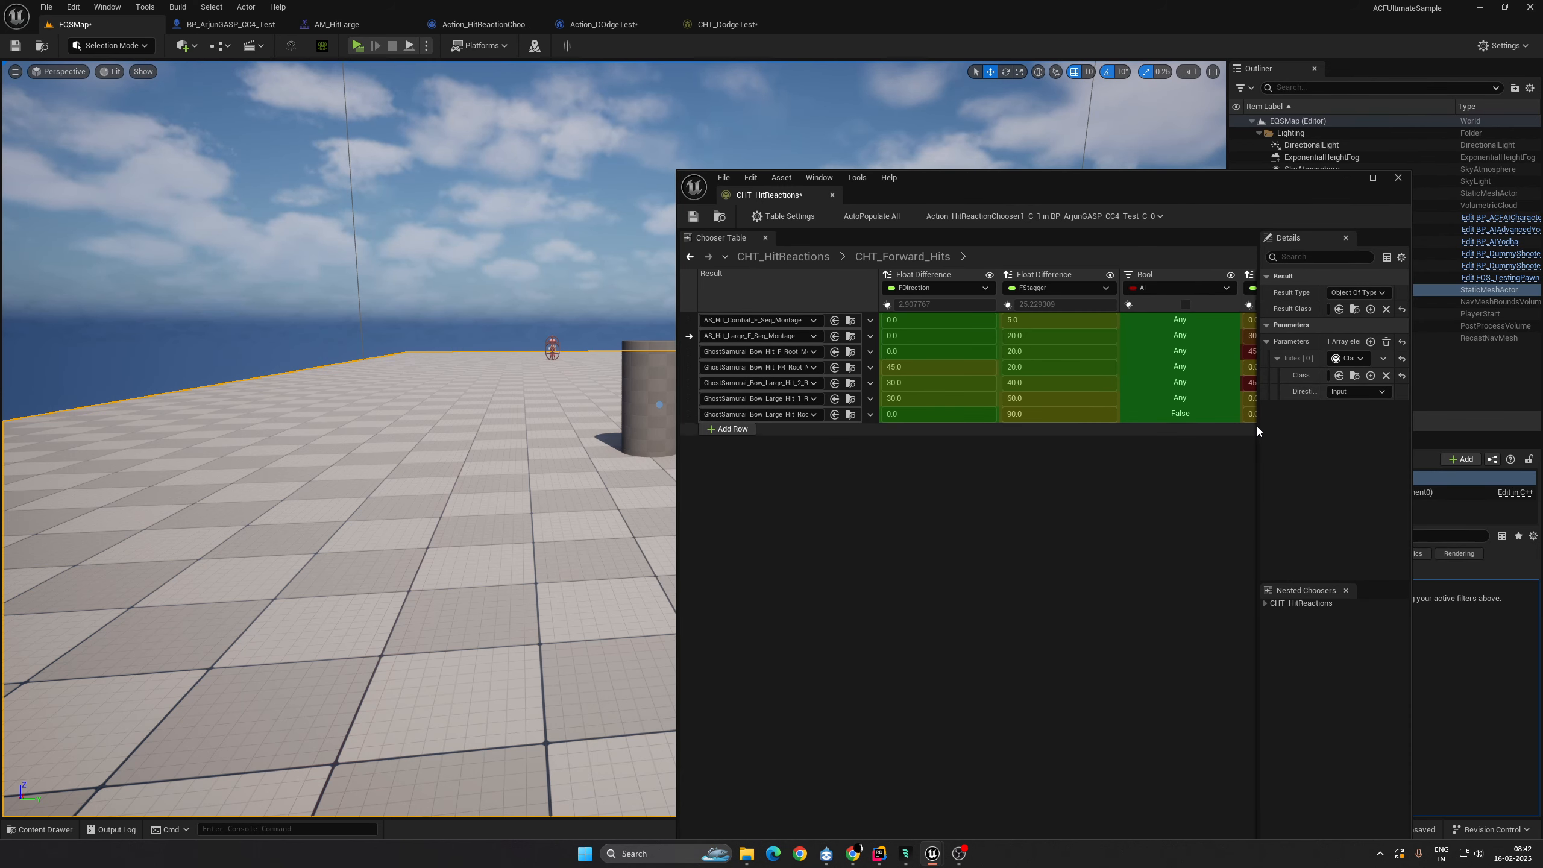
{"action": "left_click_drag", "start_coordinate": [1258, 428], "coordinate": [1351, 429]}
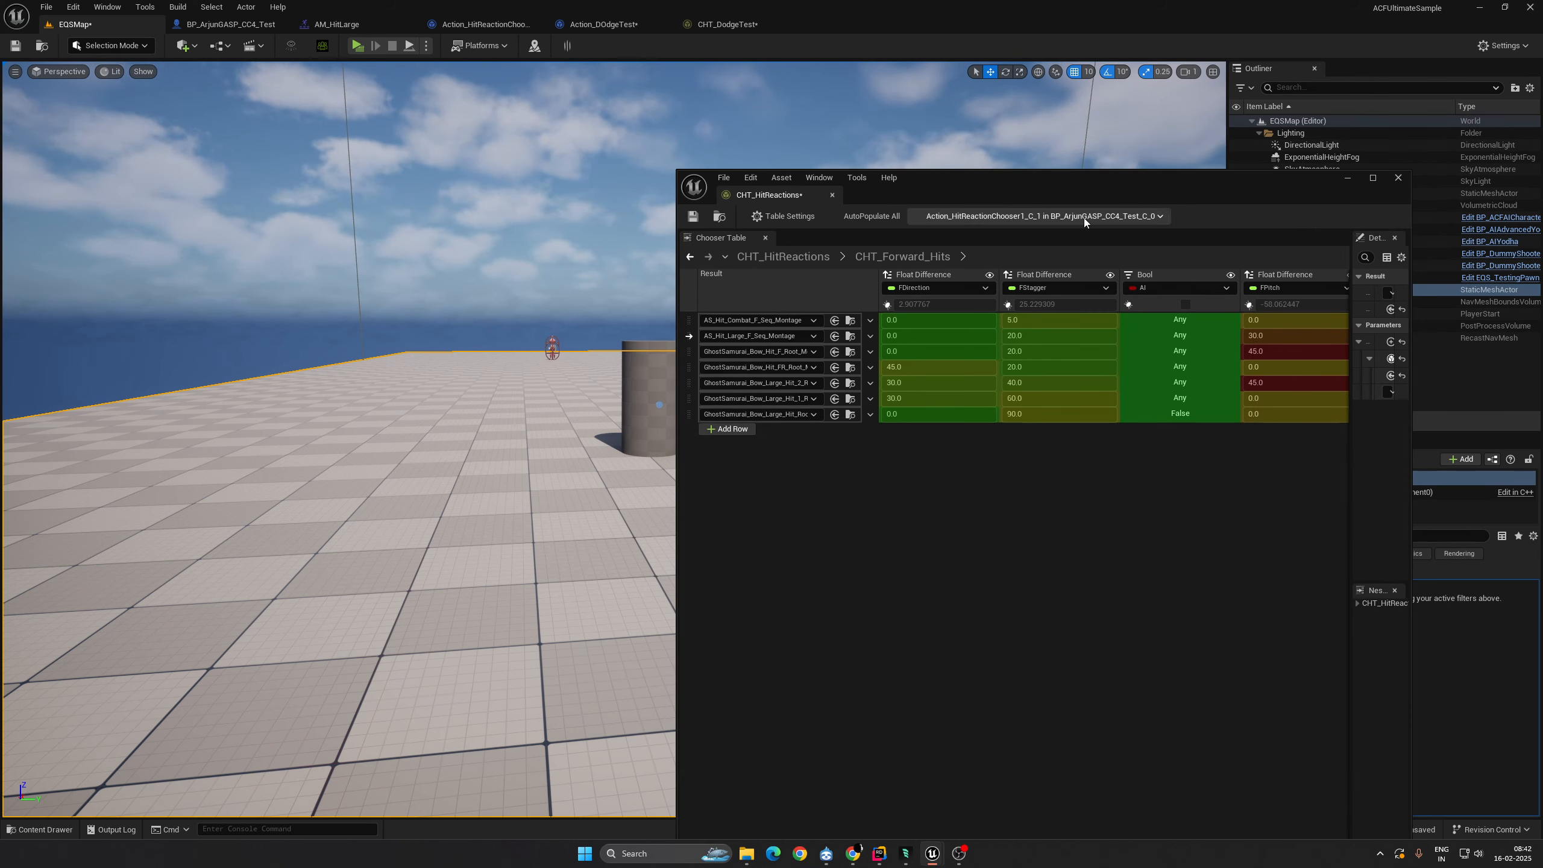
{"action": "left_click_drag", "start_coordinate": [1067, 182], "coordinate": [875, 157]}
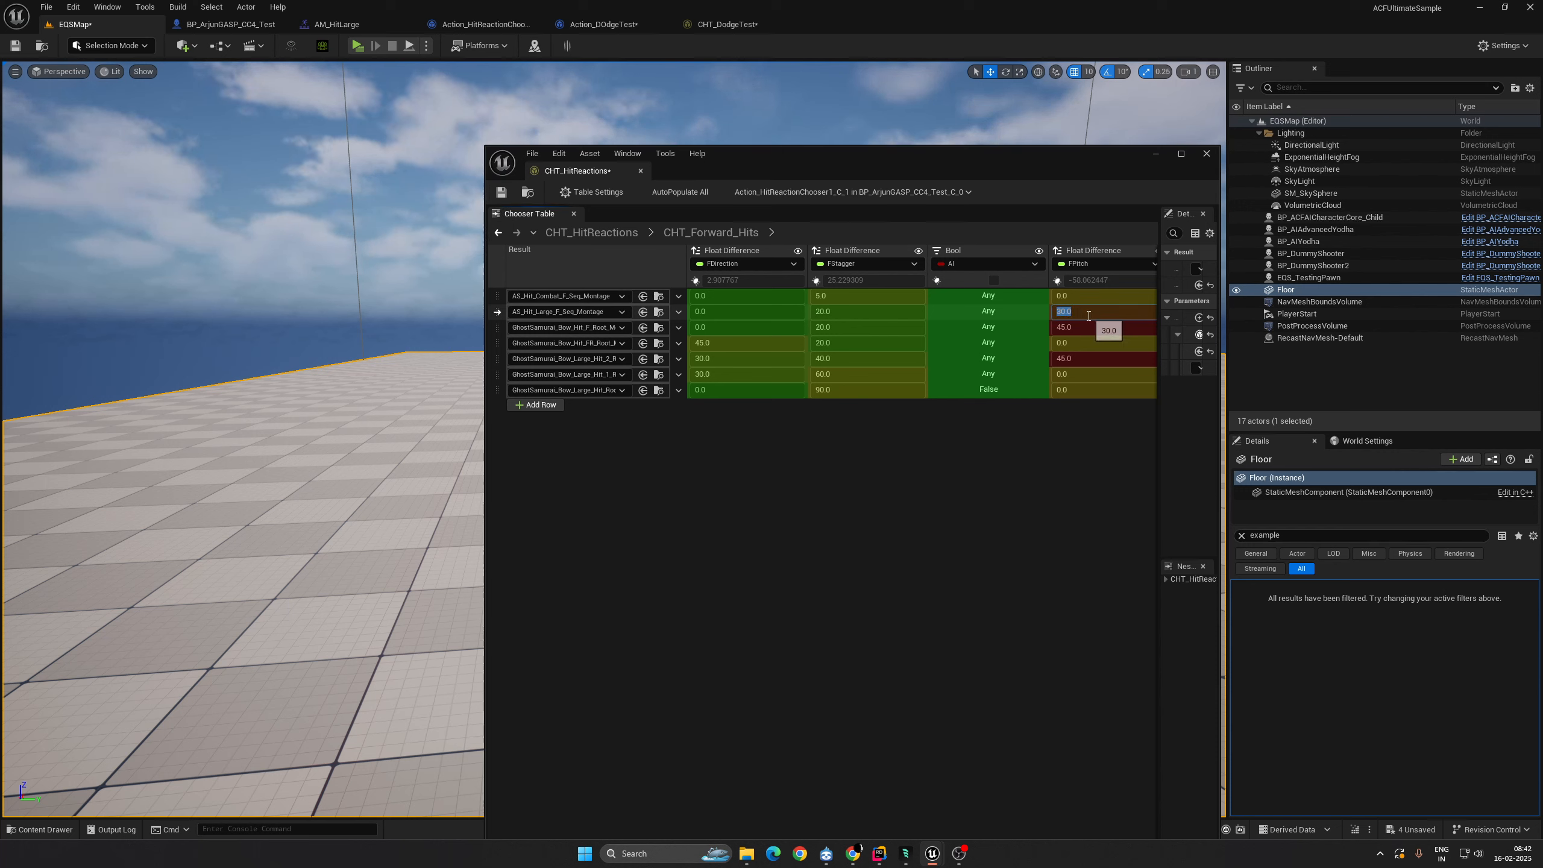
{"action": "left_click", "coordinate": [1080, 326]}
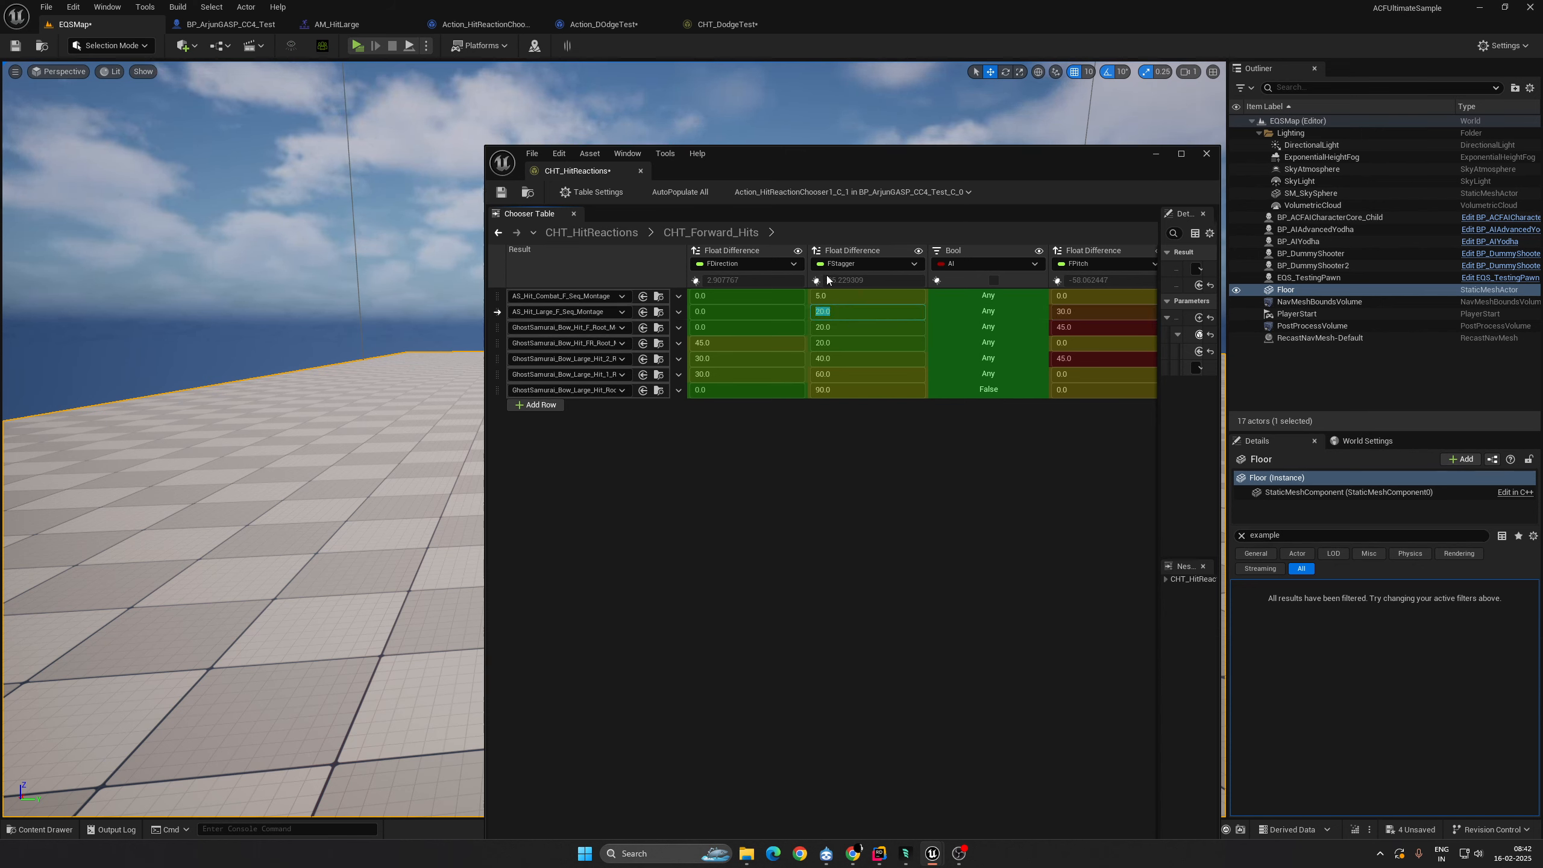
{"action": "left_click", "coordinate": [845, 310]}
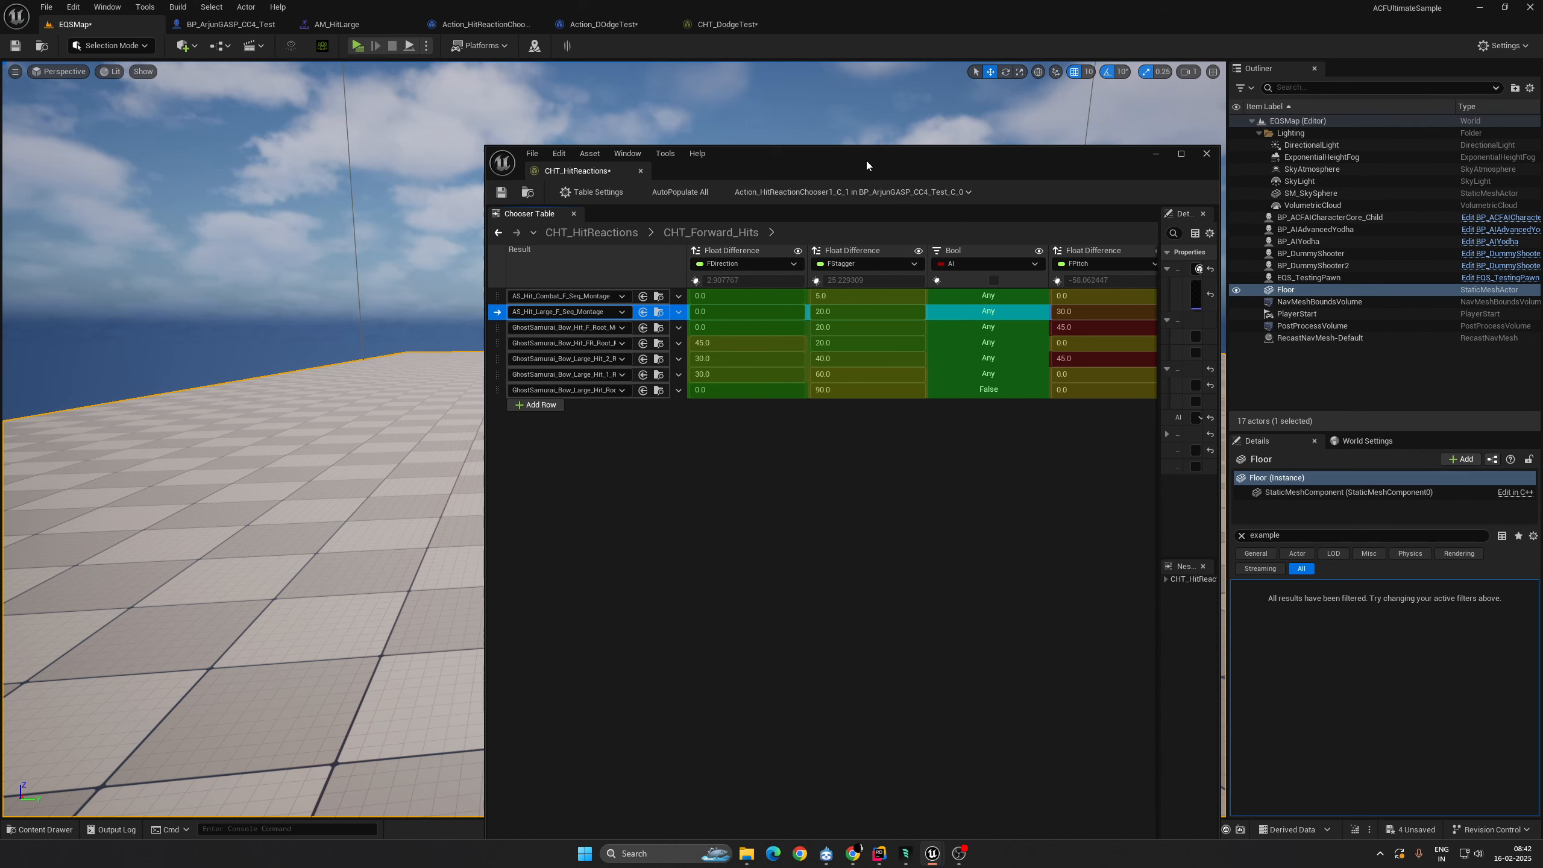
{"action": "left_click_drag", "start_coordinate": [867, 162], "coordinate": [777, 74]}
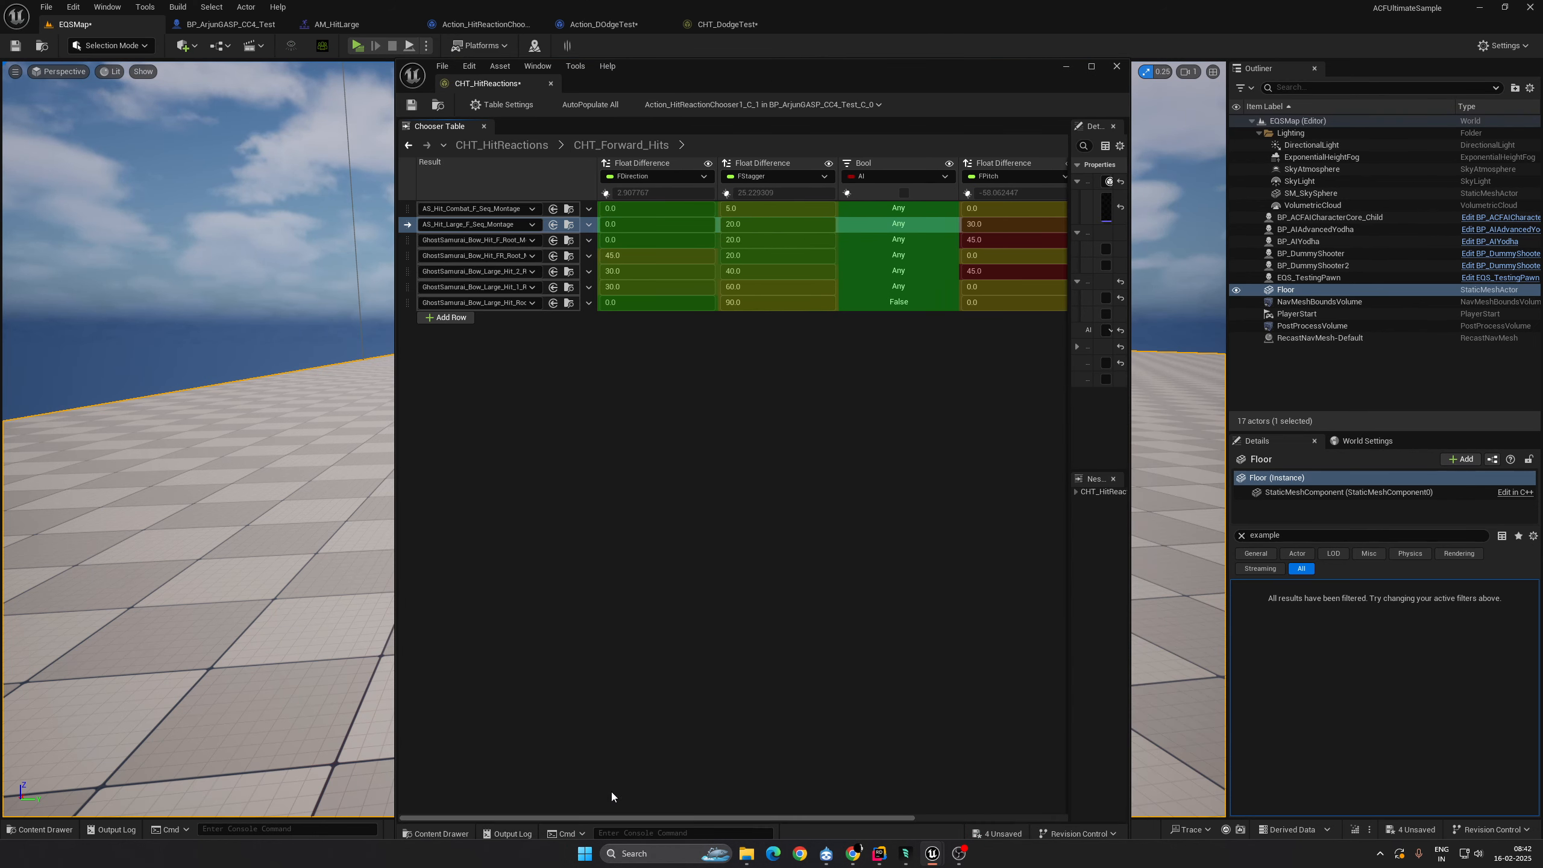
{"action": "left_click_drag", "start_coordinate": [734, 817], "coordinate": [699, 811]}
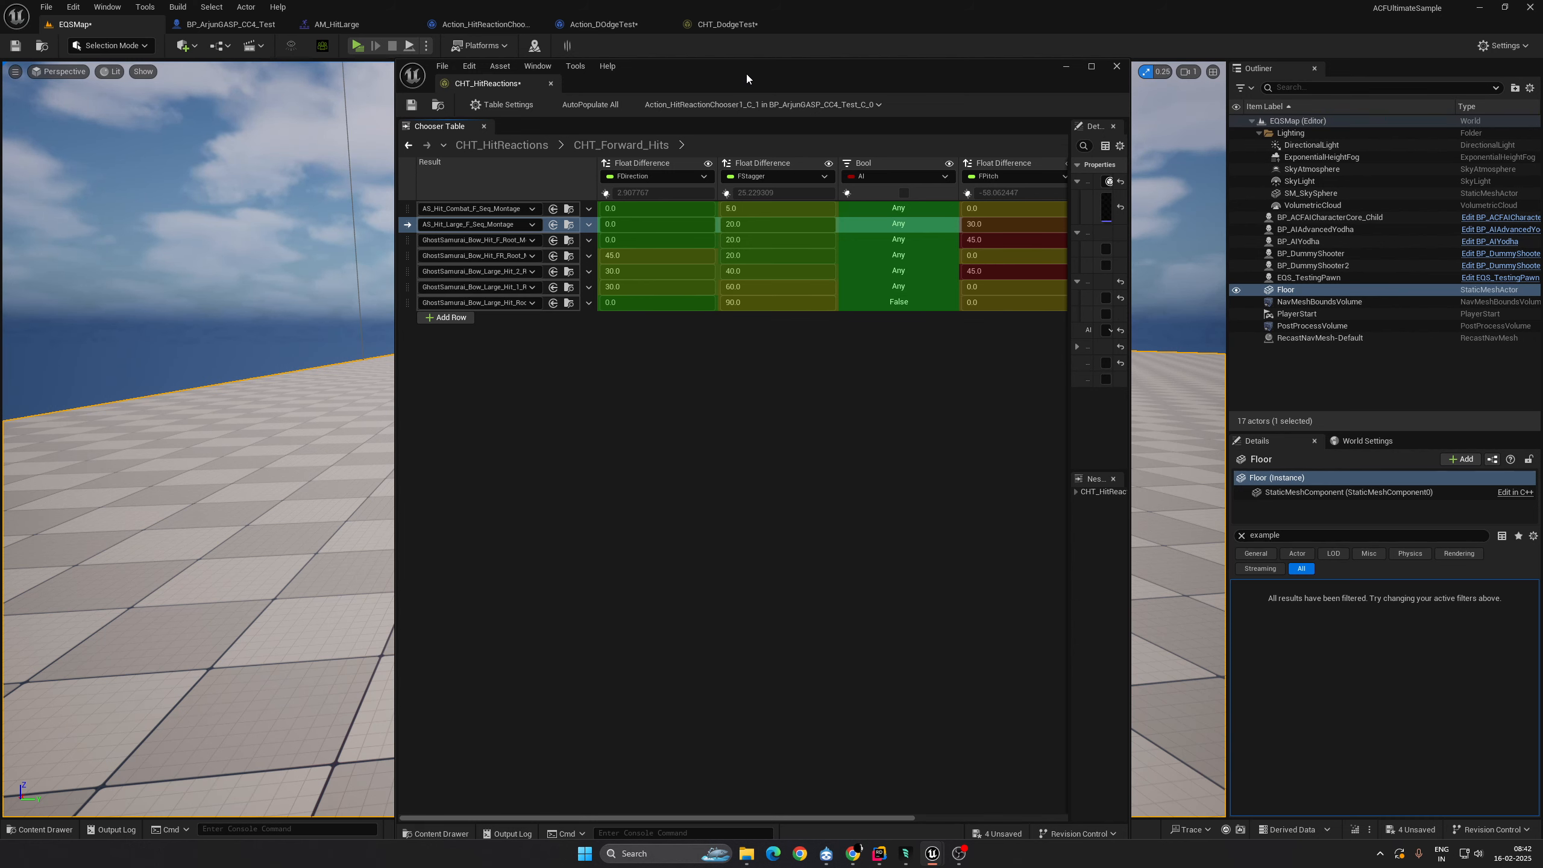
{"action": "left_click_drag", "start_coordinate": [746, 74], "coordinate": [963, 52]}
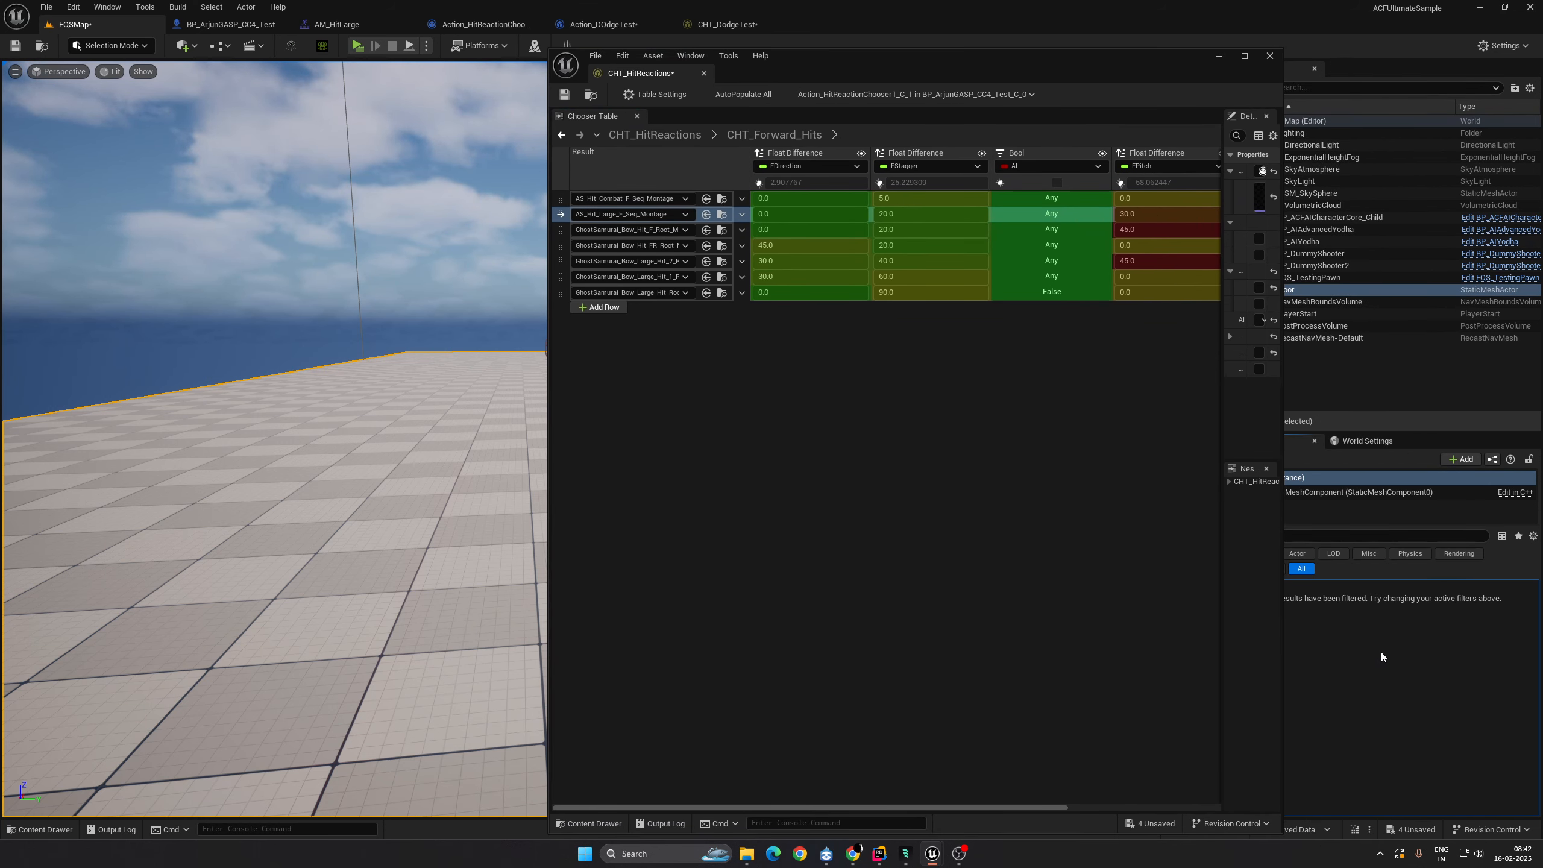
Step: Select BP_DummyShooter in the level and set its Damage to 50
{"action": "left_click_drag", "start_coordinate": [1092, 59], "coordinate": [459, 69]}
{"action": "left_click", "coordinate": [660, 391]}
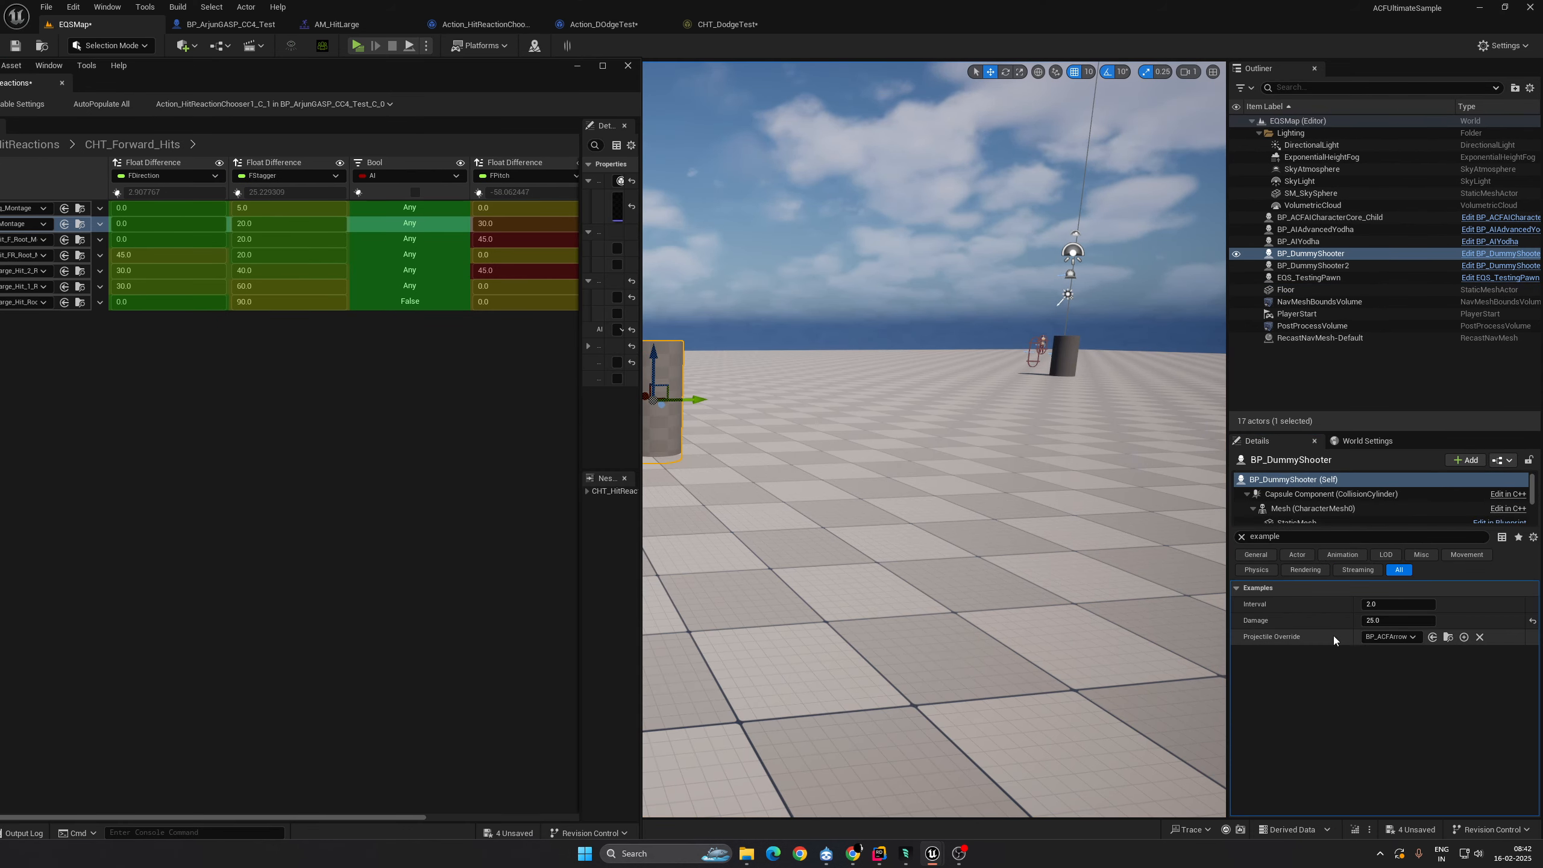
{"action": "type", "text": "50"}
{"action": "key", "text": "Return"}
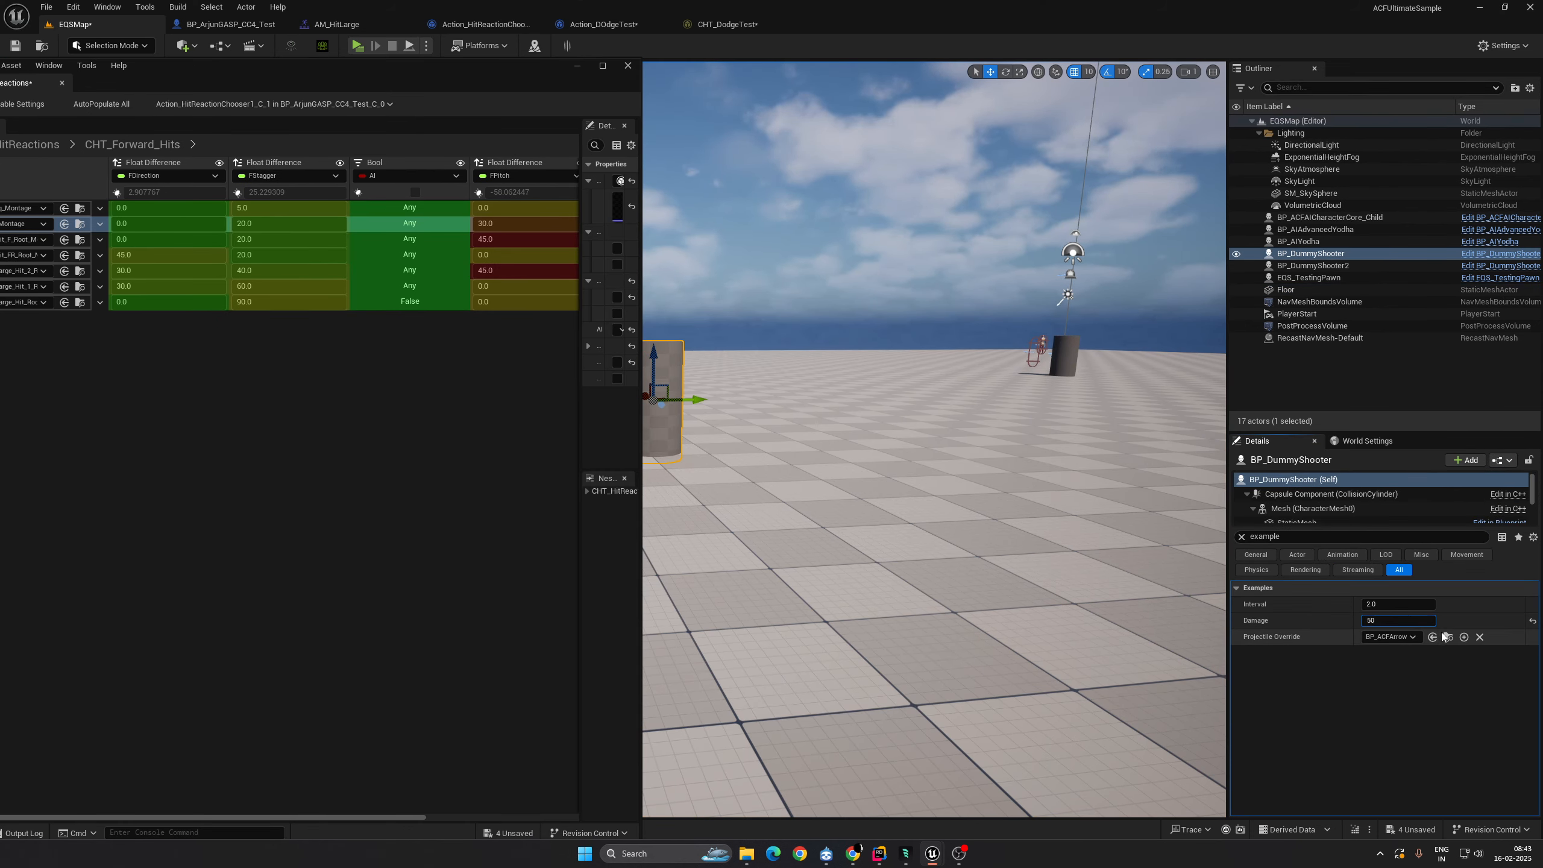
Step: Playtest from the floor with the chooser table beside the character to check which forward-hit row is selected, and stop the session
{"action": "left_click_drag", "start_coordinate": [326, 75], "coordinate": [1280, 51]}
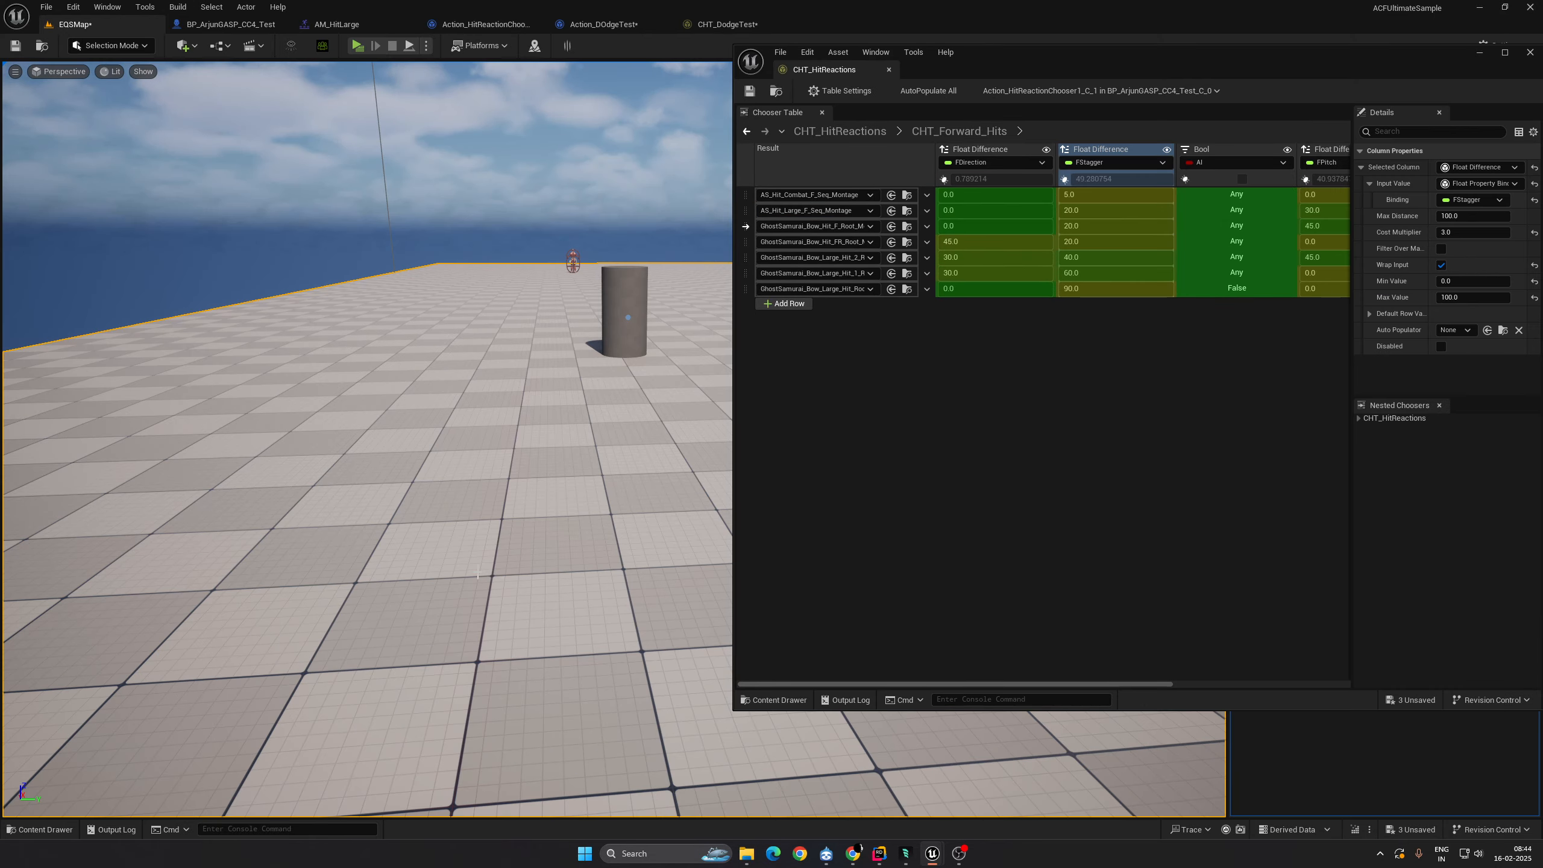
{"action": "right_click", "coordinate": [478, 575]}
{"action": "left_click", "coordinate": [510, 553]}
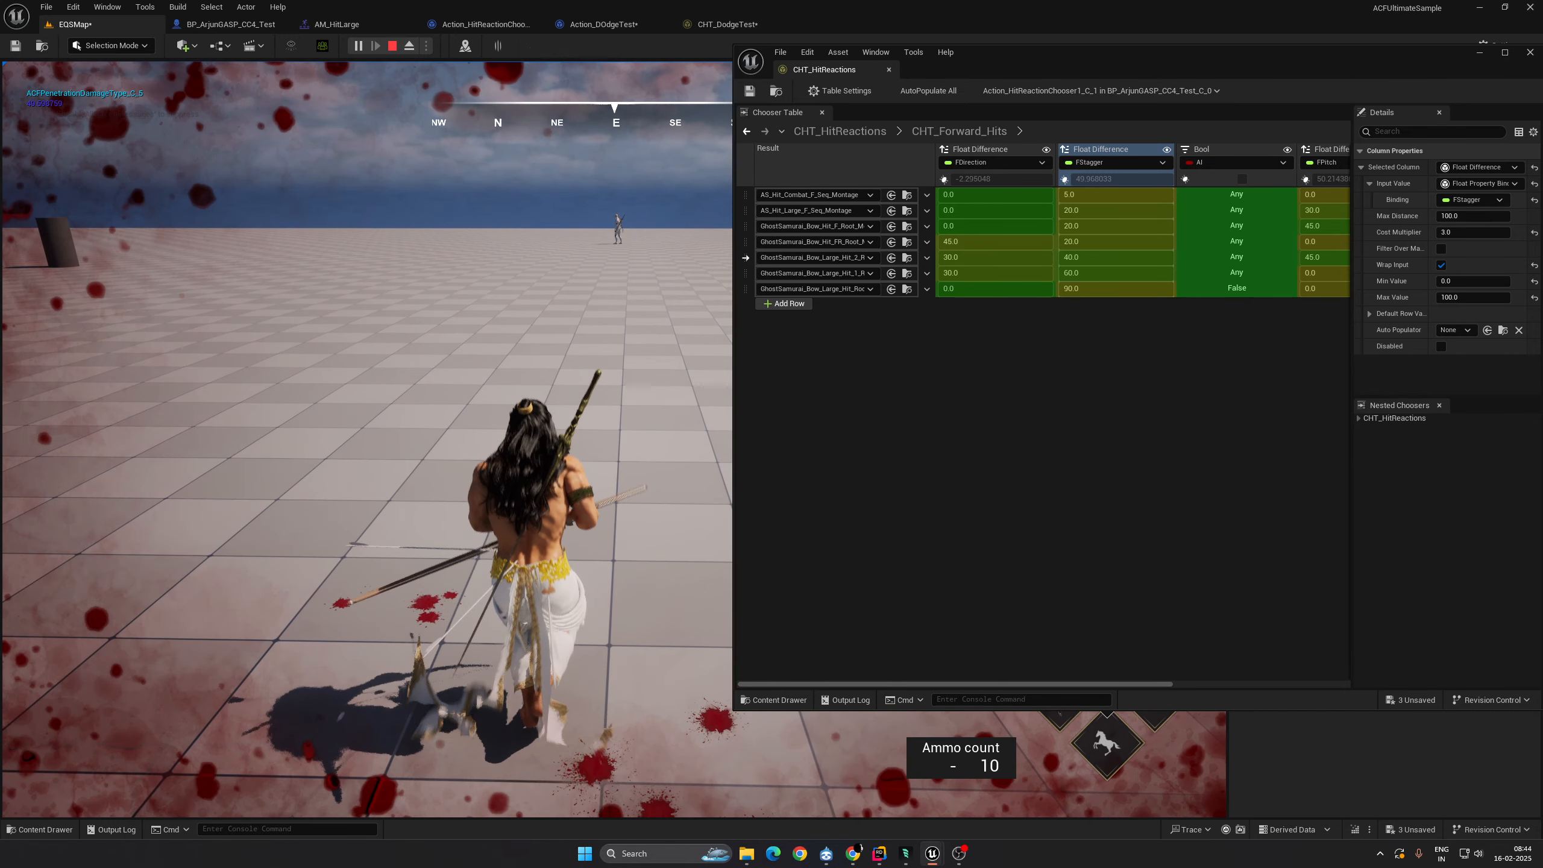
{"action": "key", "text": "Escape"}
Step: Show the top-level CHT_HitReactions table and start another playtest from a spot on the floor
{"action": "left_click", "coordinate": [841, 131]}
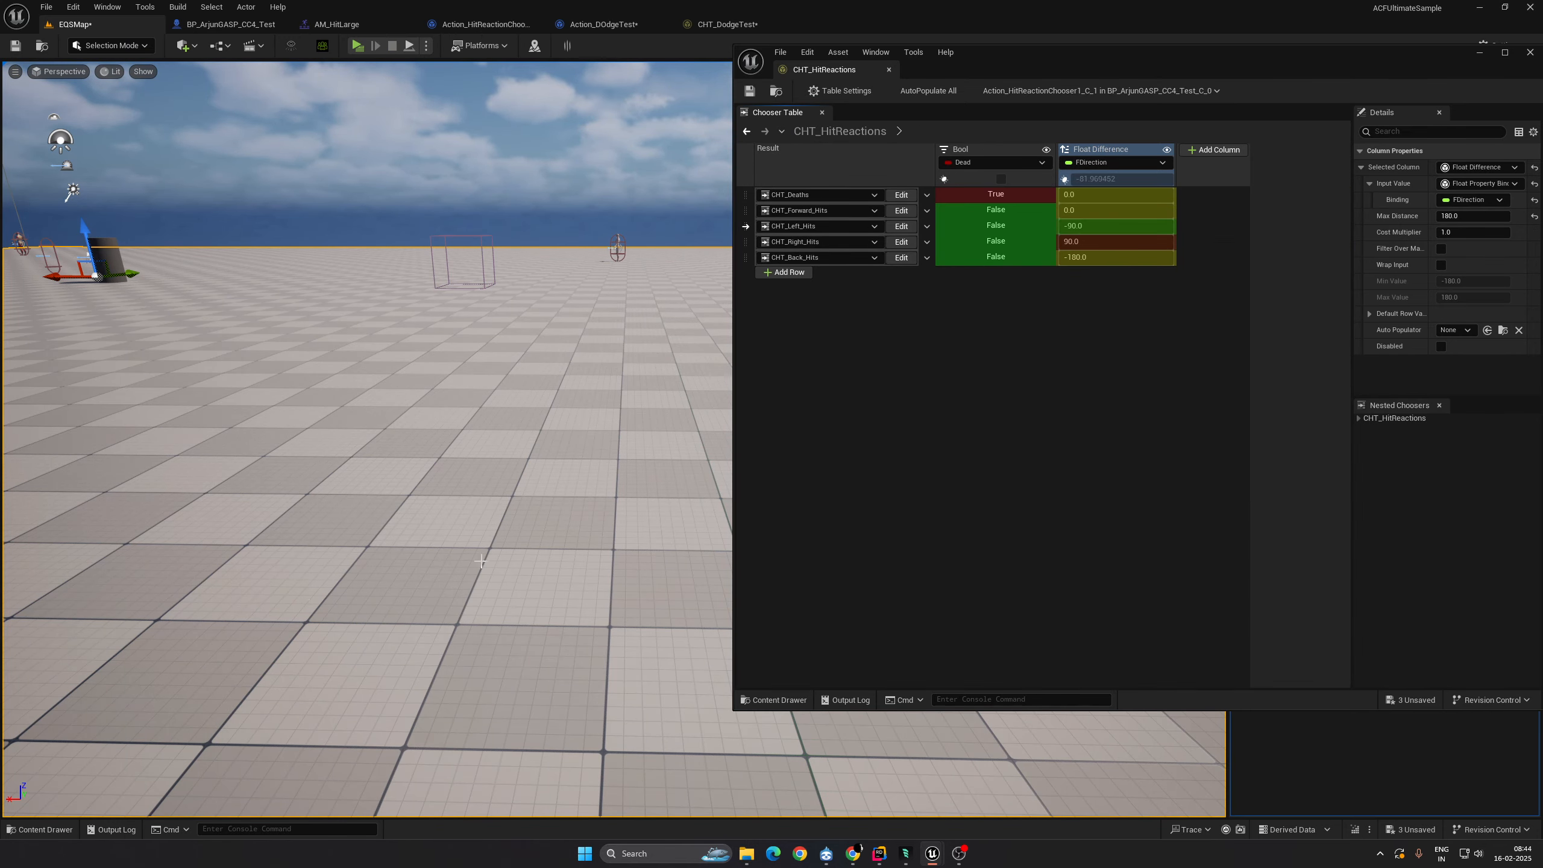
{"action": "right_click", "coordinate": [368, 638]}
{"action": "left_click", "coordinate": [424, 722]}
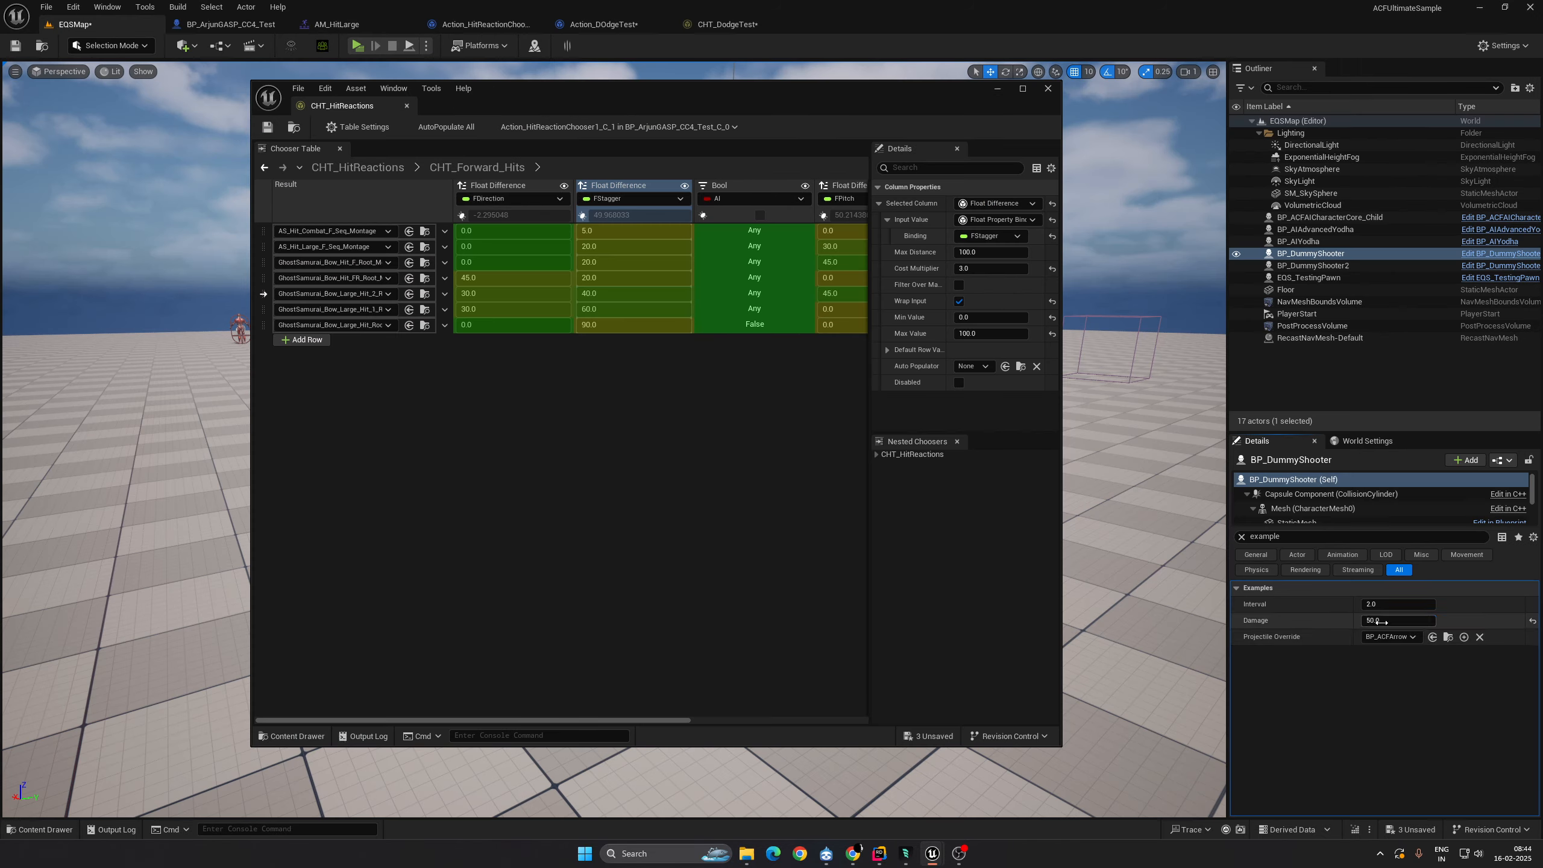
Step: Set the Damage value of BP_DummyShooter to 5
{"action": "left_click", "coordinate": [1381, 622]}
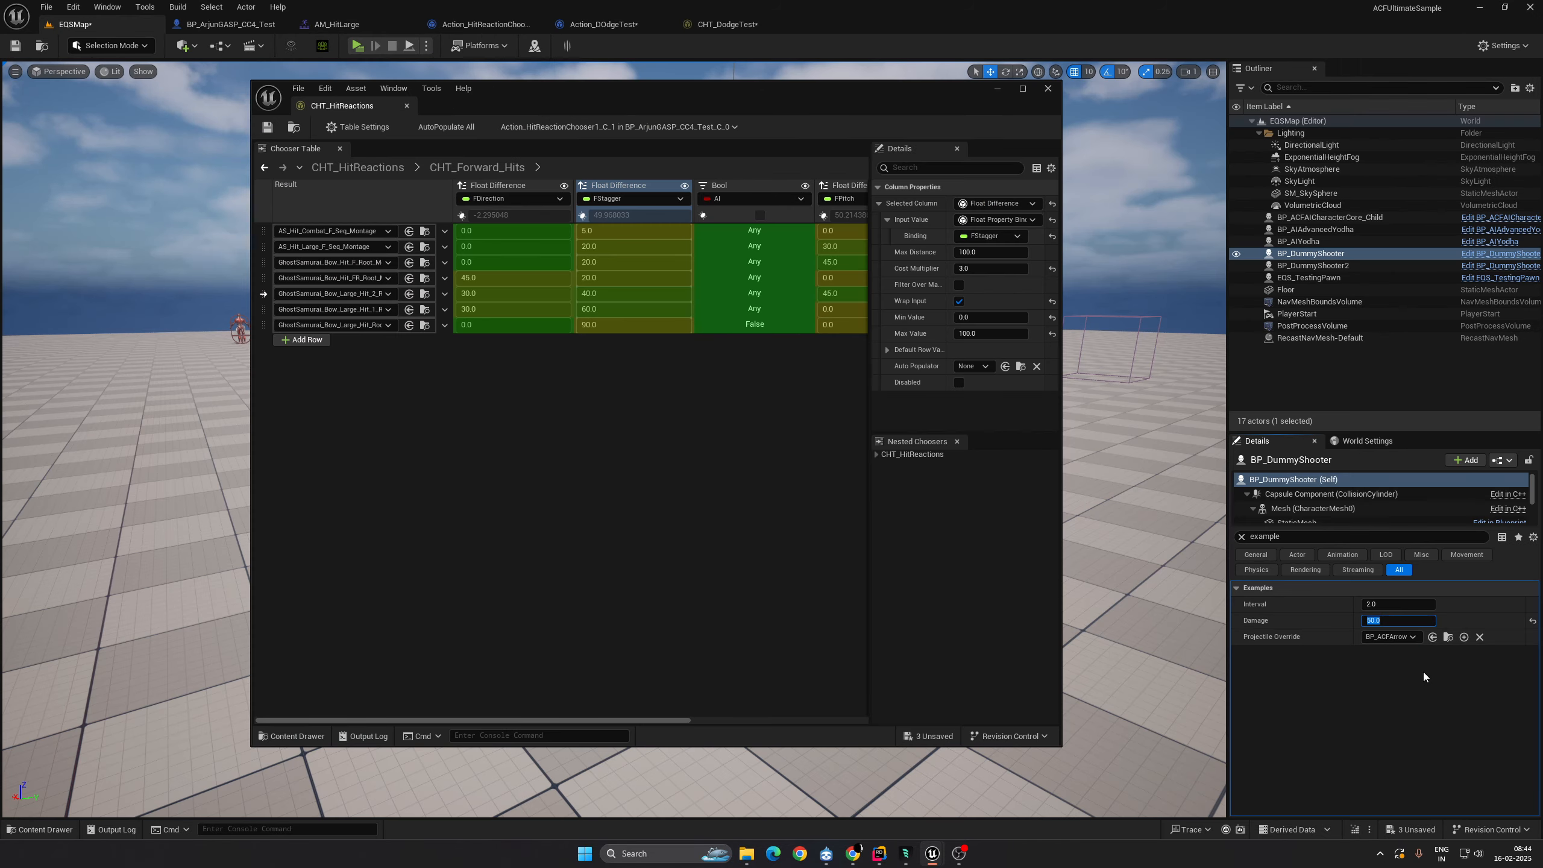
{"action": "type", "text": "5"}
{"action": "key", "text": "Return"}
Step: Locate and open AS_Hit_Combat_F_Seq_Montage and AS_Hit_Large_F_Seq_Montage from the chooser rows to compare their montage slots
{"action": "left_click_drag", "start_coordinate": [538, 99], "coordinate": [1084, 114]}
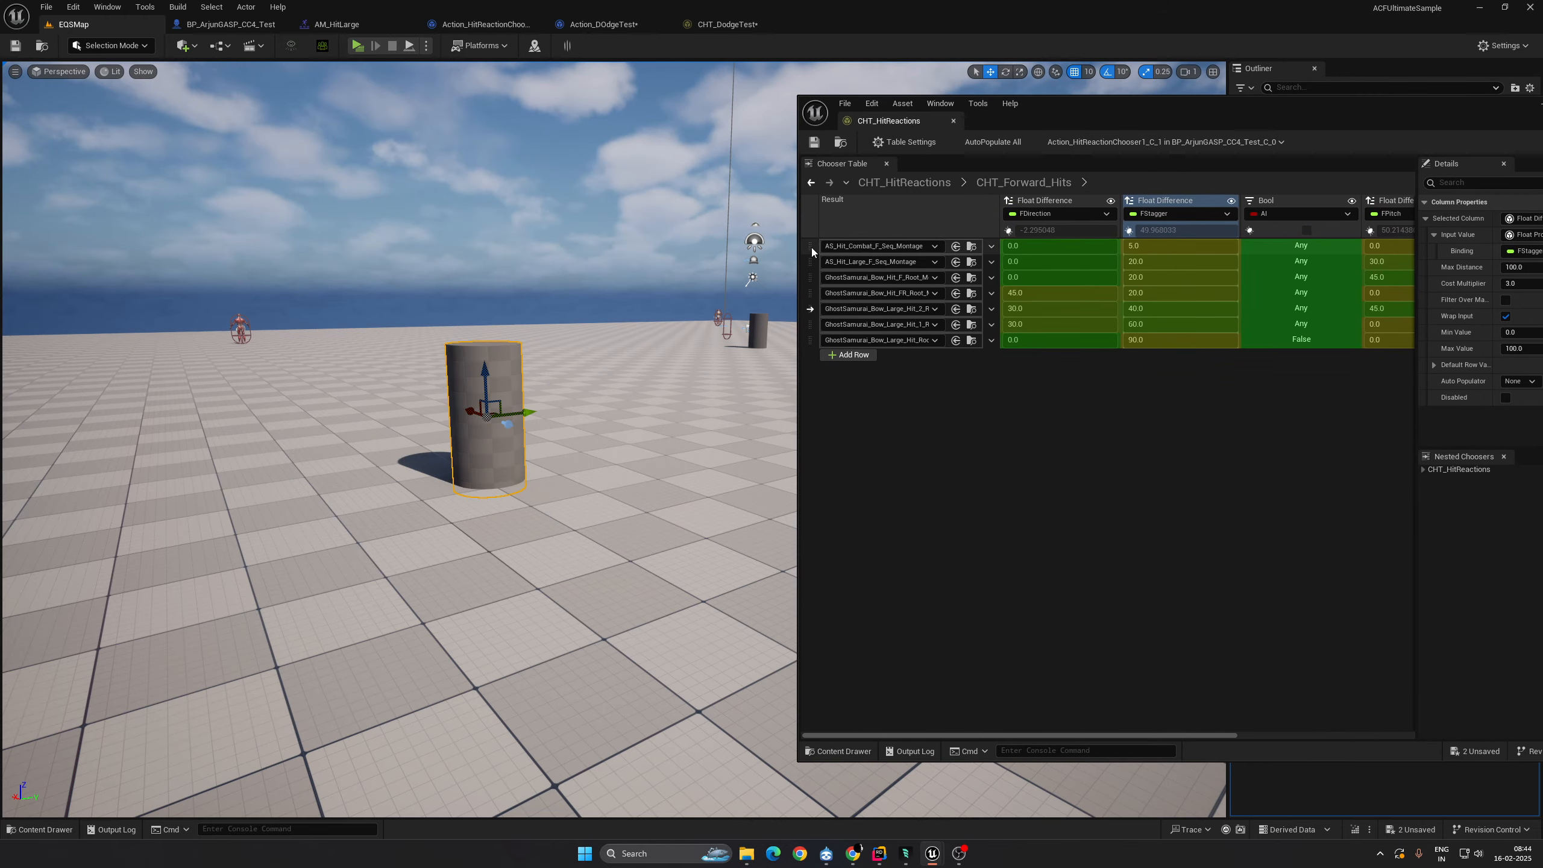
{"action": "left_click", "coordinate": [971, 247]}
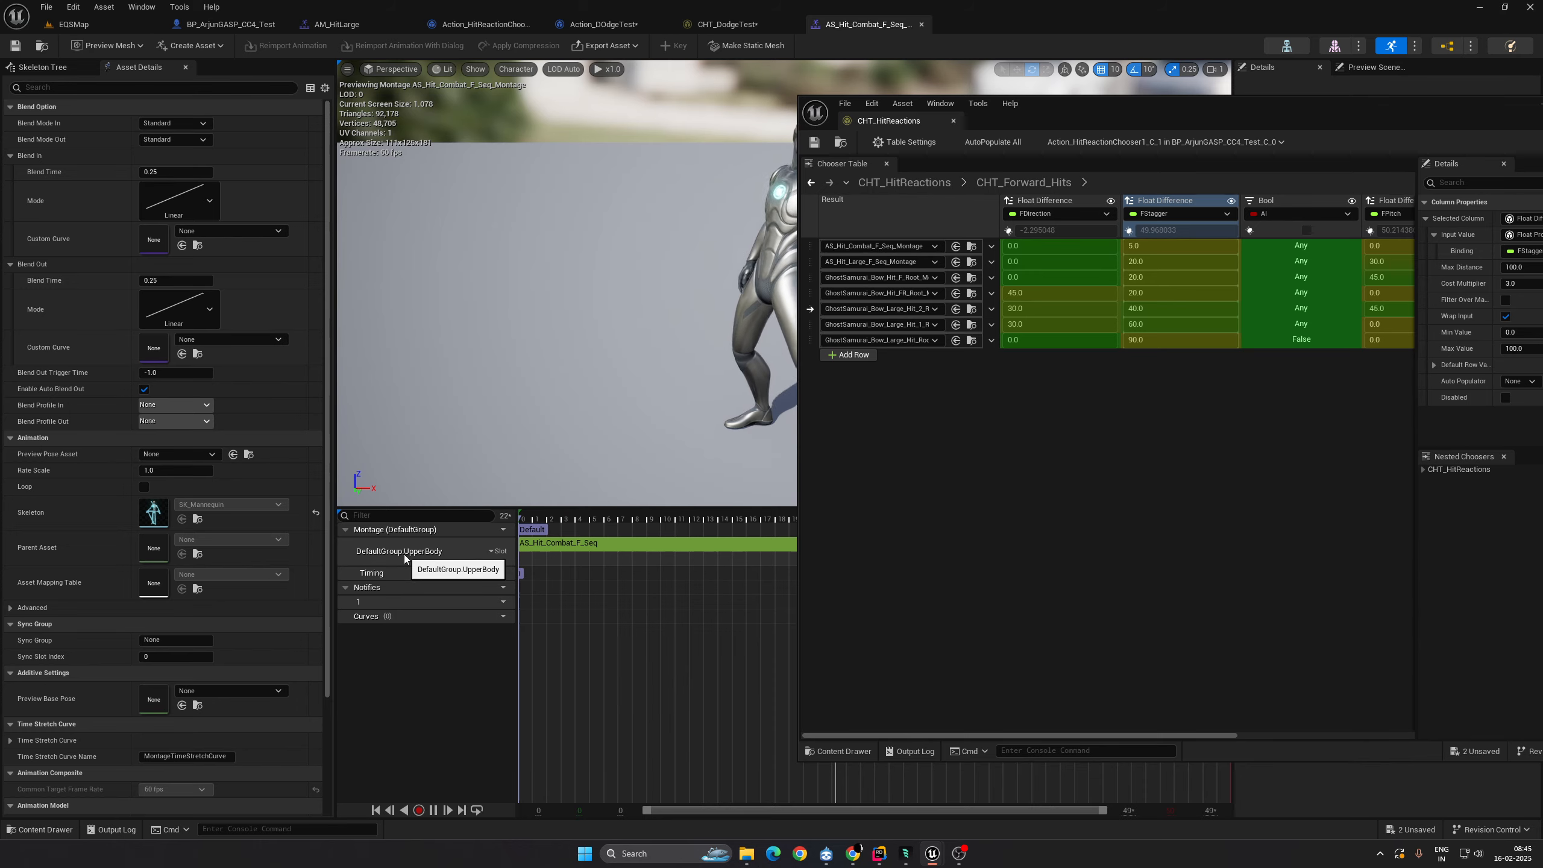
{"action": "left_click", "coordinate": [972, 263]}
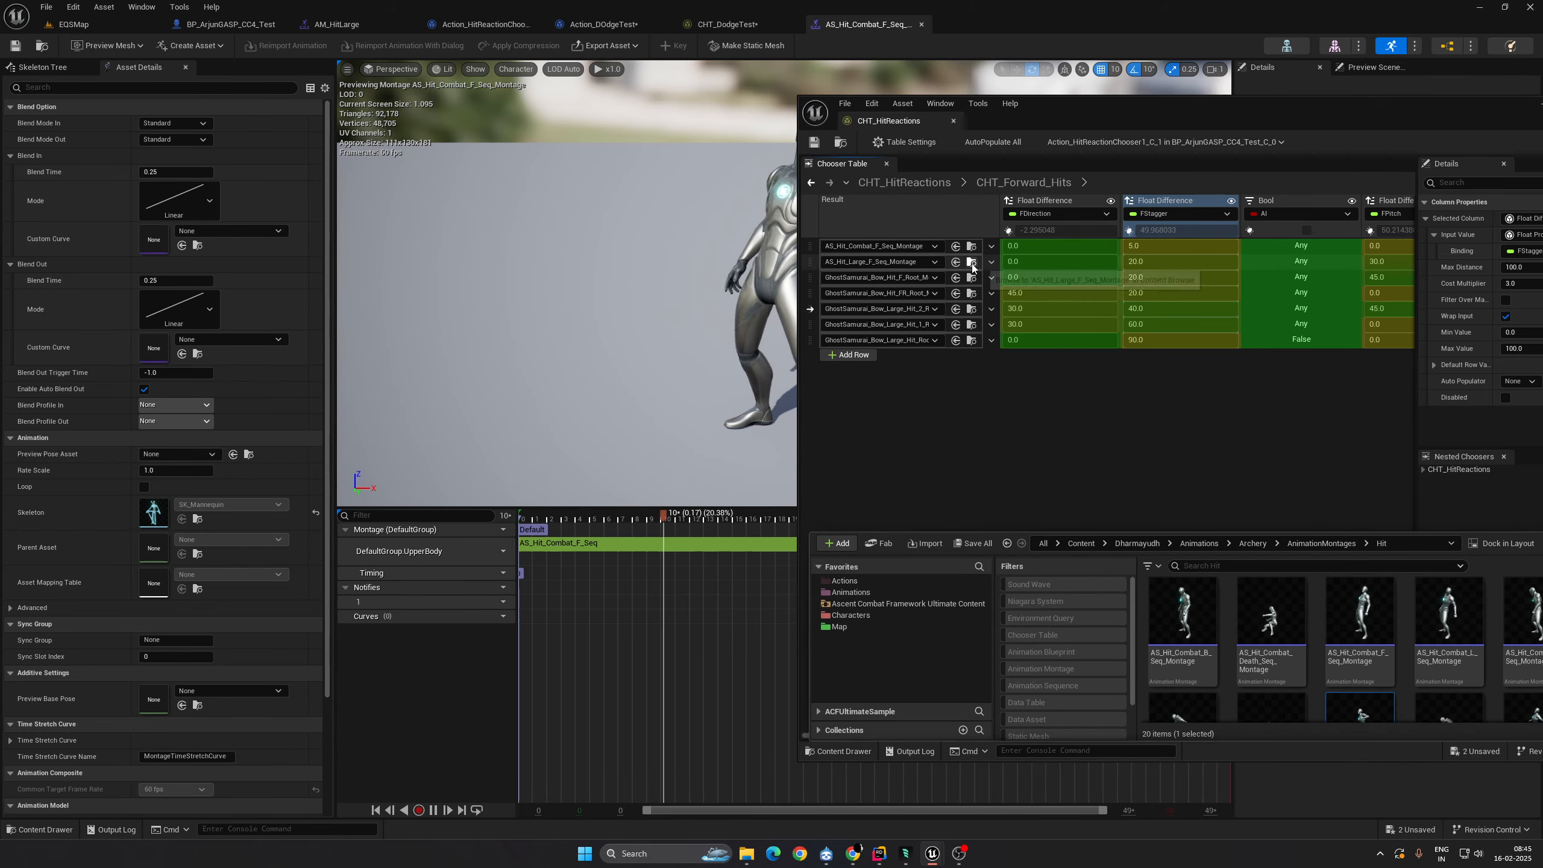
{"action": "double_click", "coordinate": [1352, 712]}
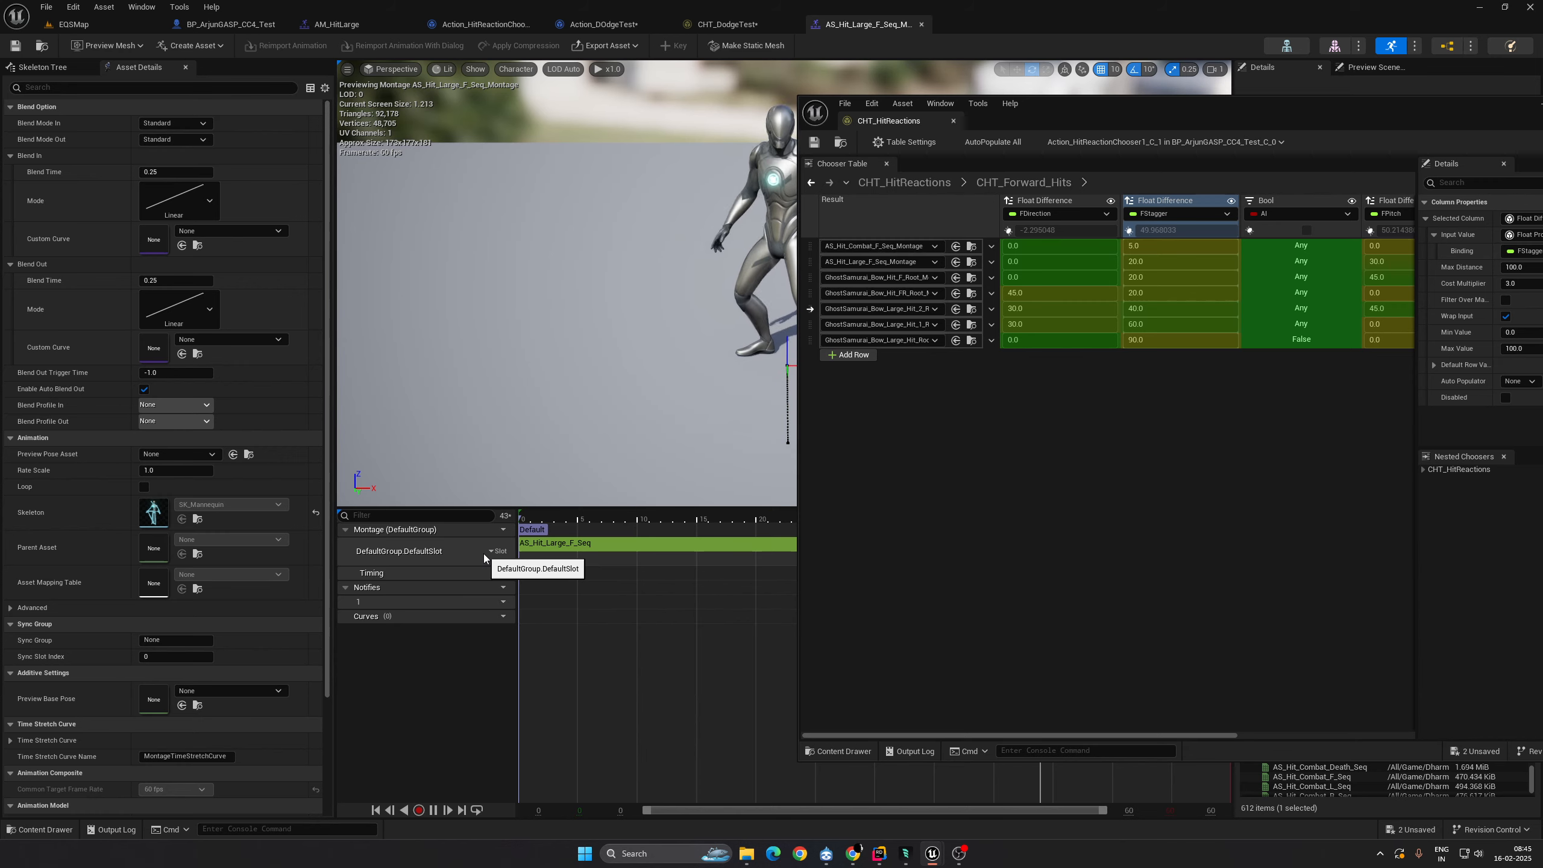
{"action": "left_click", "coordinate": [971, 246]}
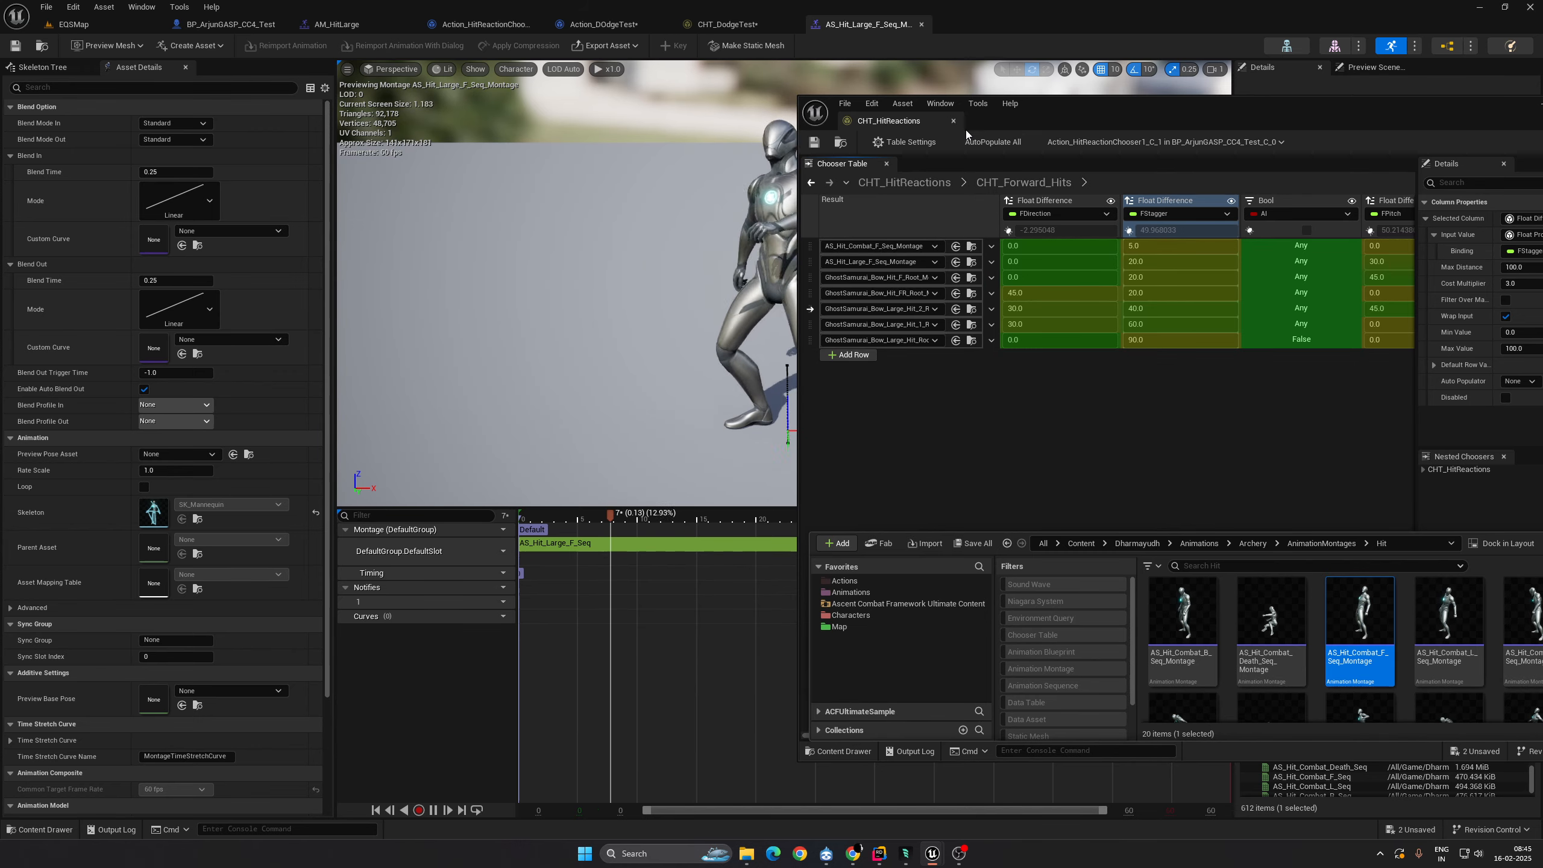
Step: Playtest the EQSMap level, moving the character forward and backward under fire to check its hit reactions, and stop the session
{"action": "left_click", "coordinate": [74, 24]}
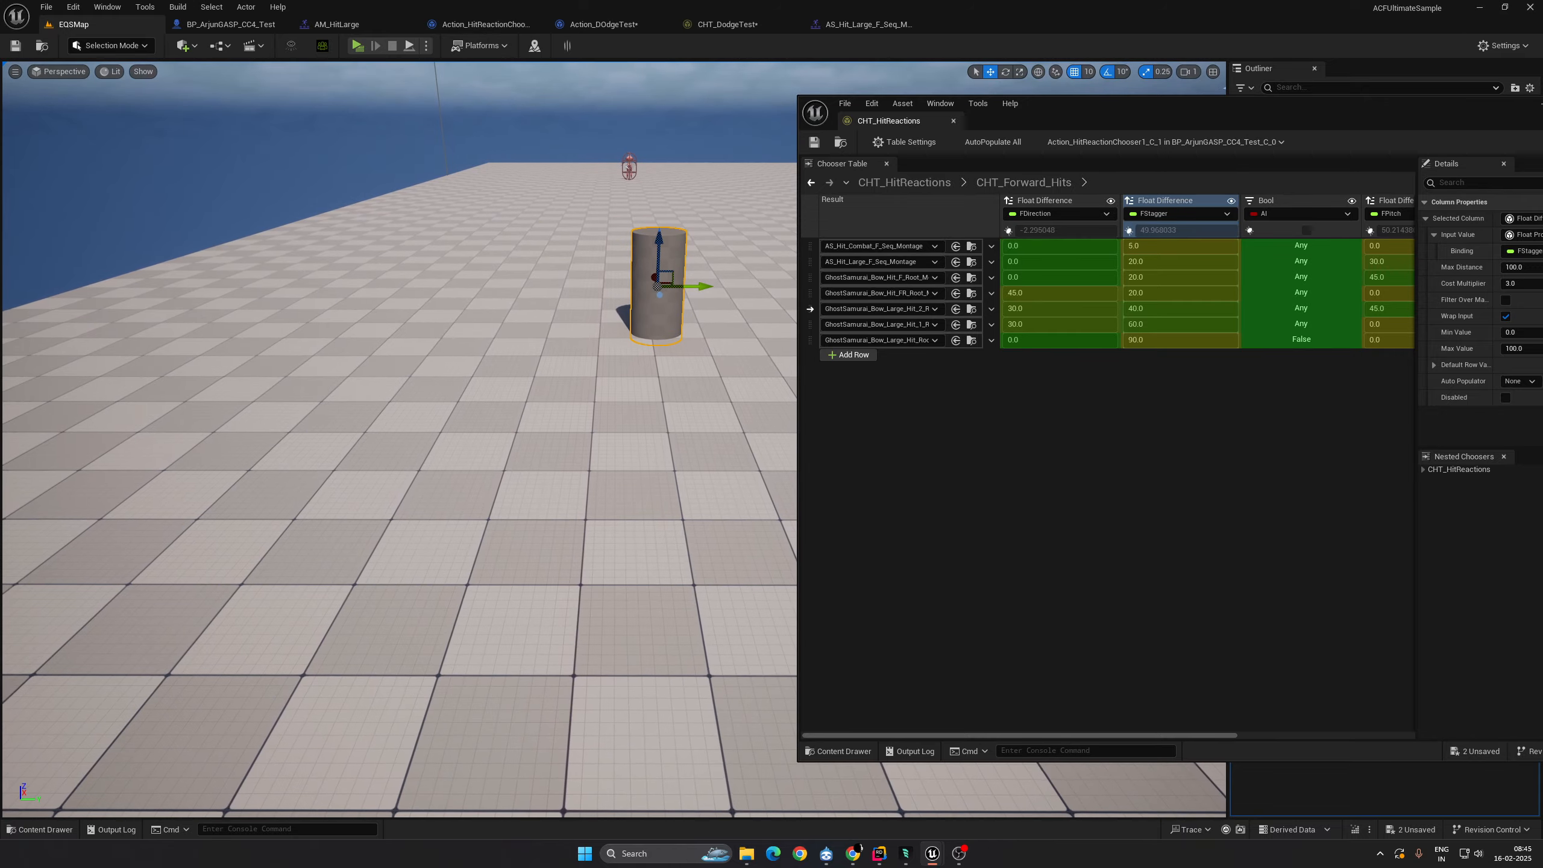
{"action": "key", "text": "alt+p"}
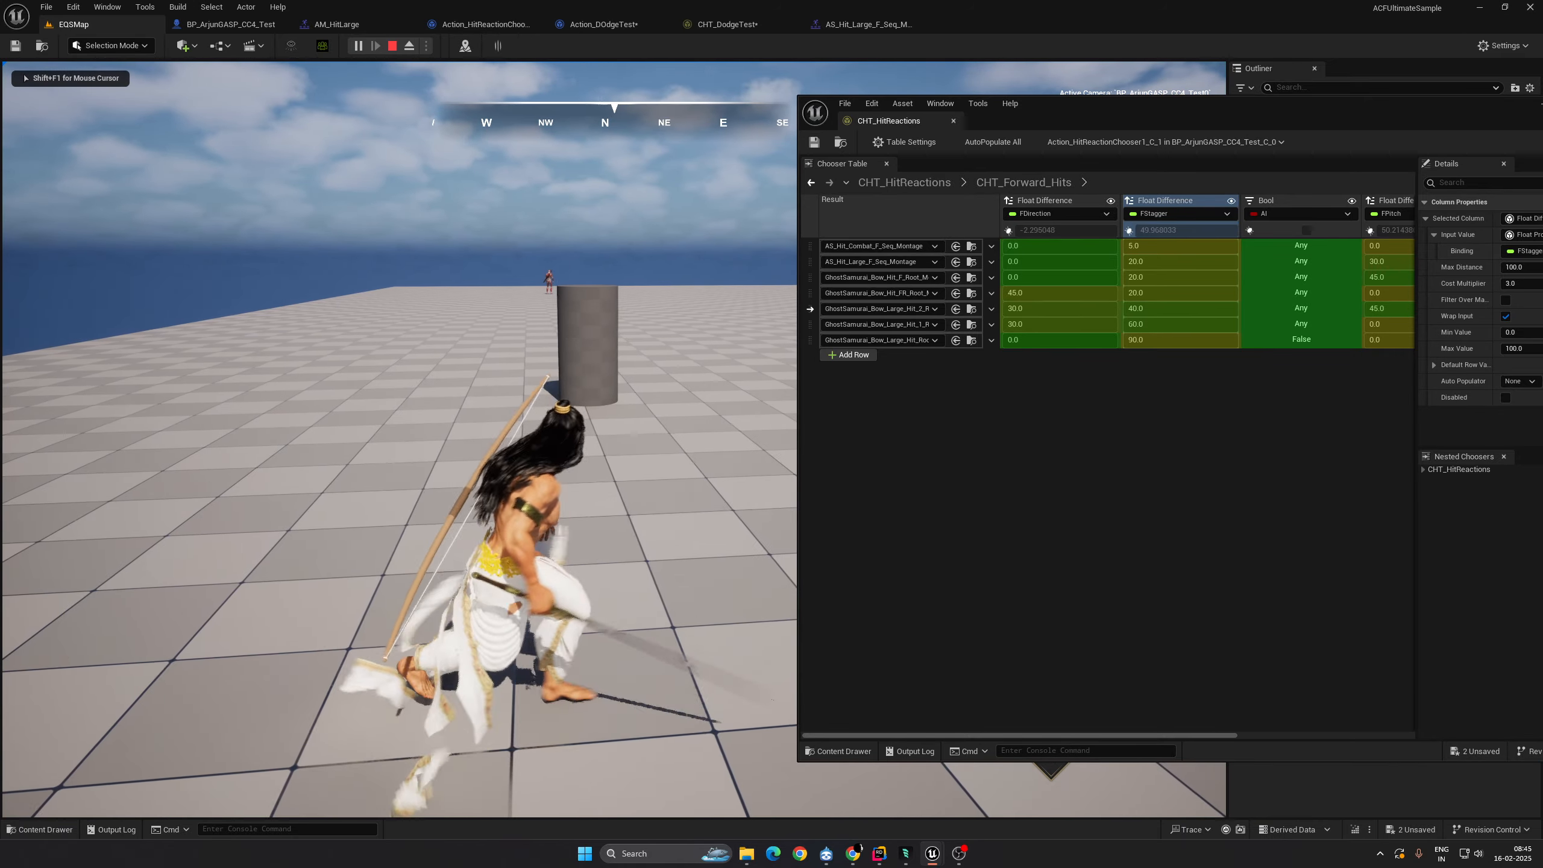
{"action": "key", "text": "s"}
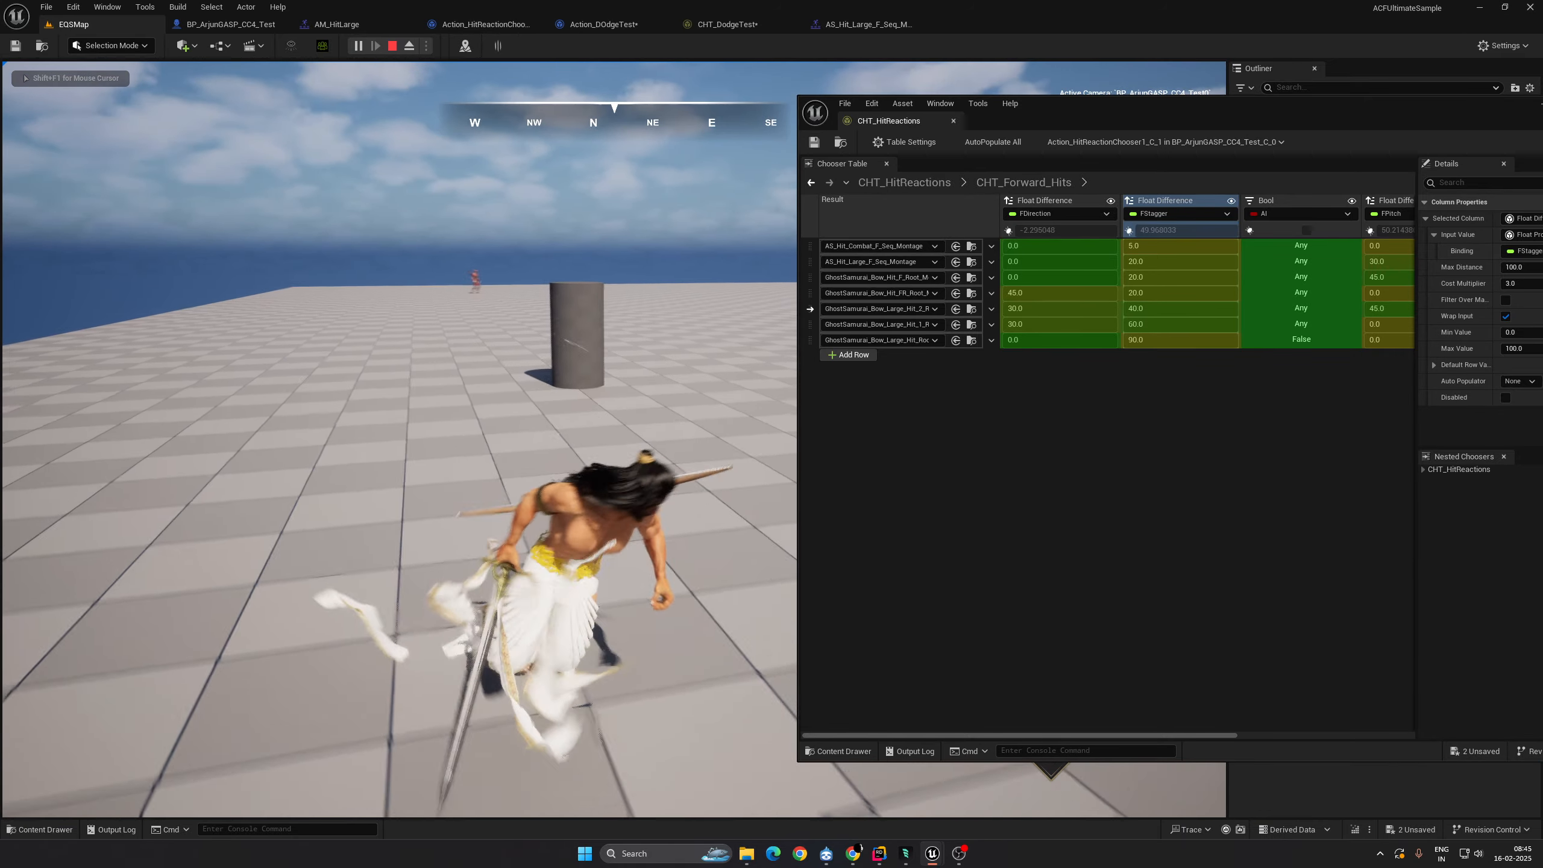
{"action": "key", "text": "w"}
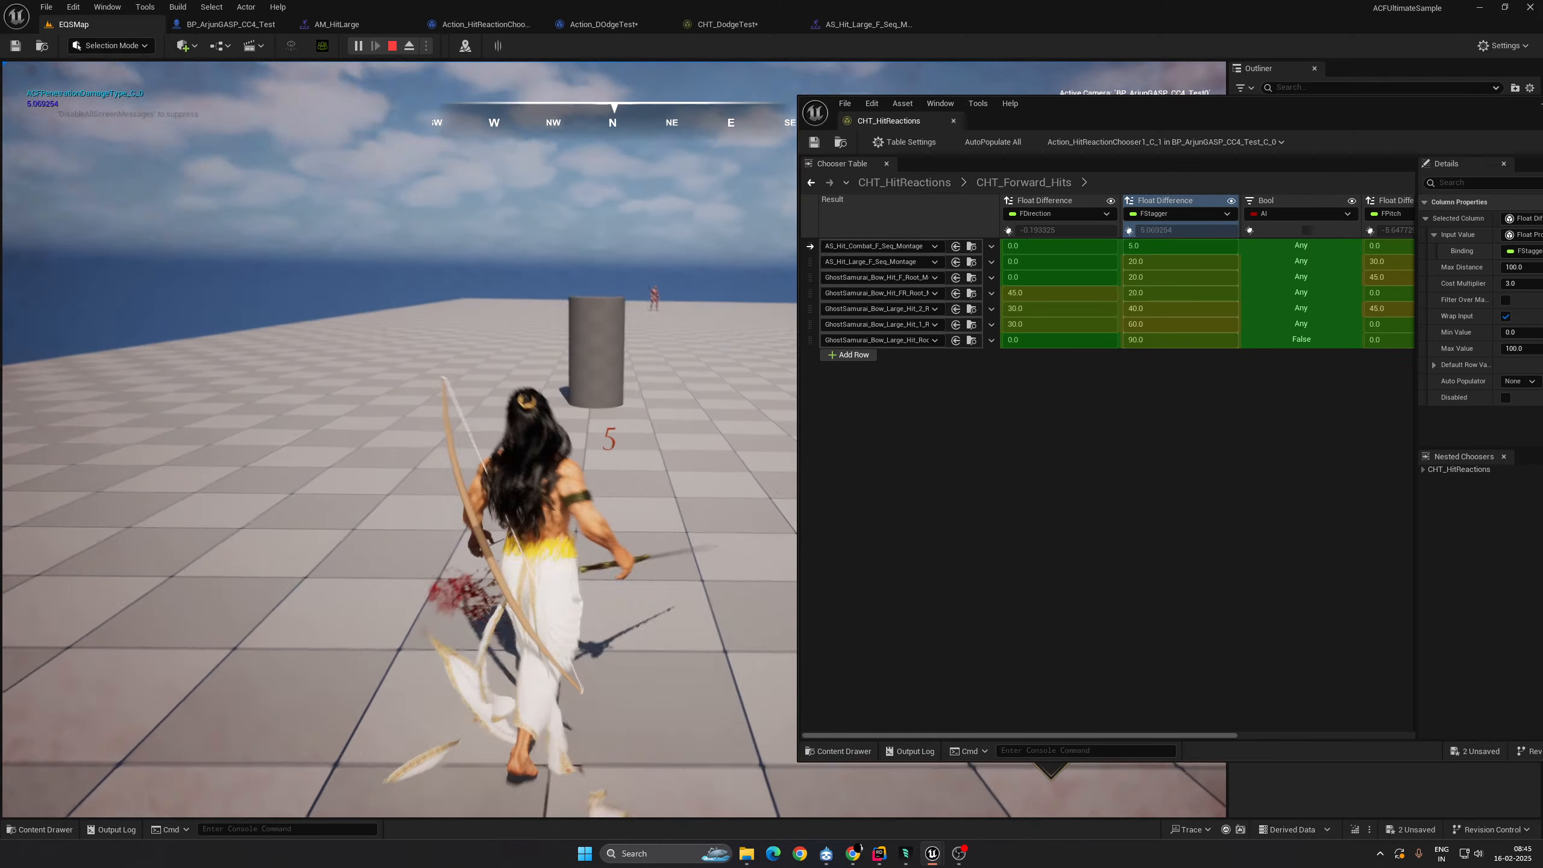
{"action": "key", "text": "w"}
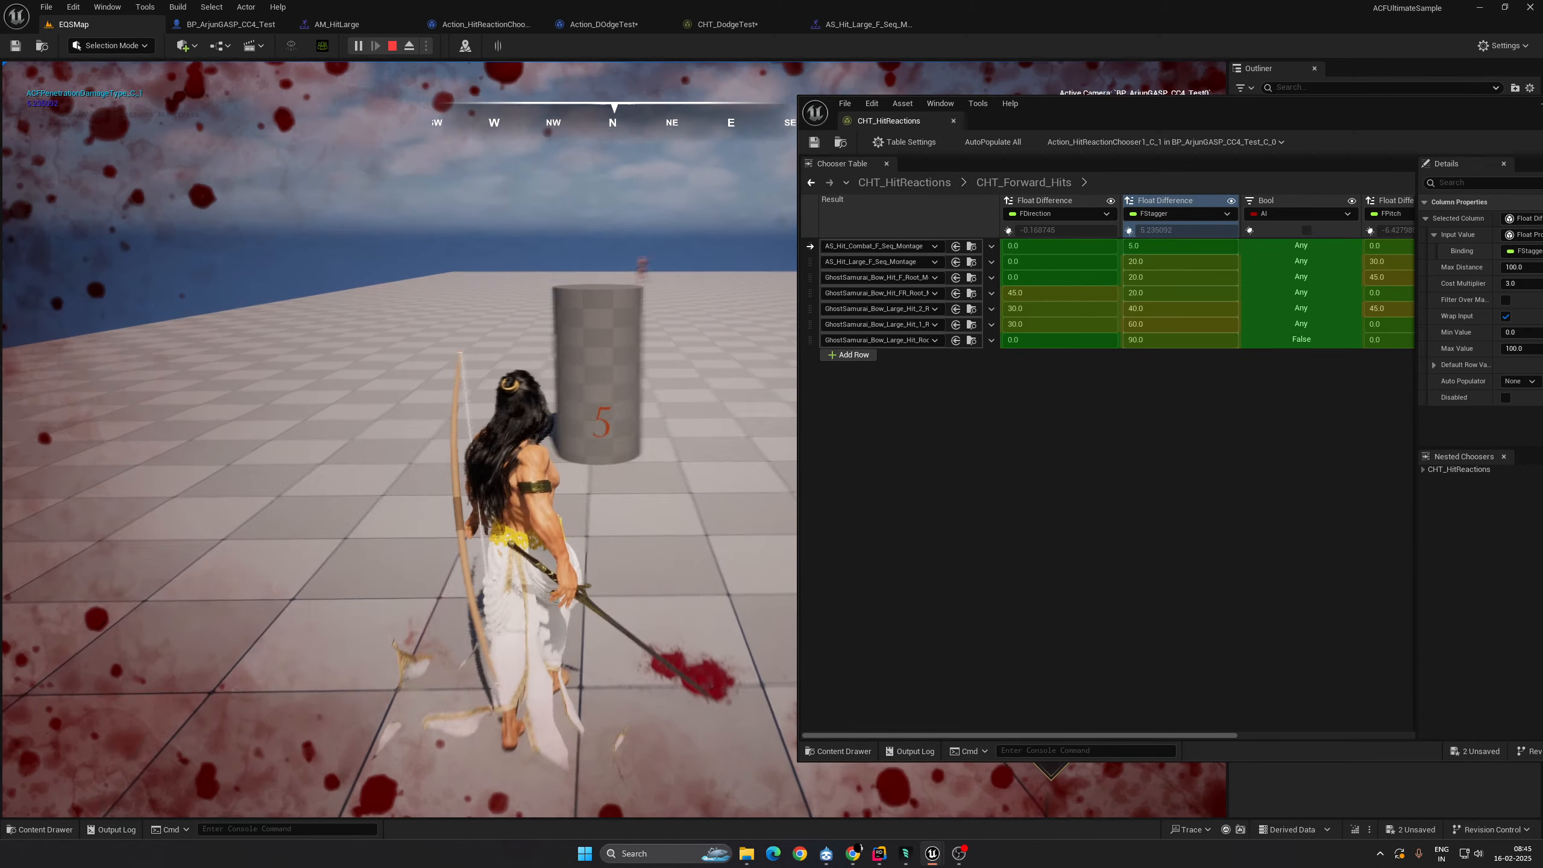
{"action": "key", "text": "w"}
{"action": "key", "text": "s"}
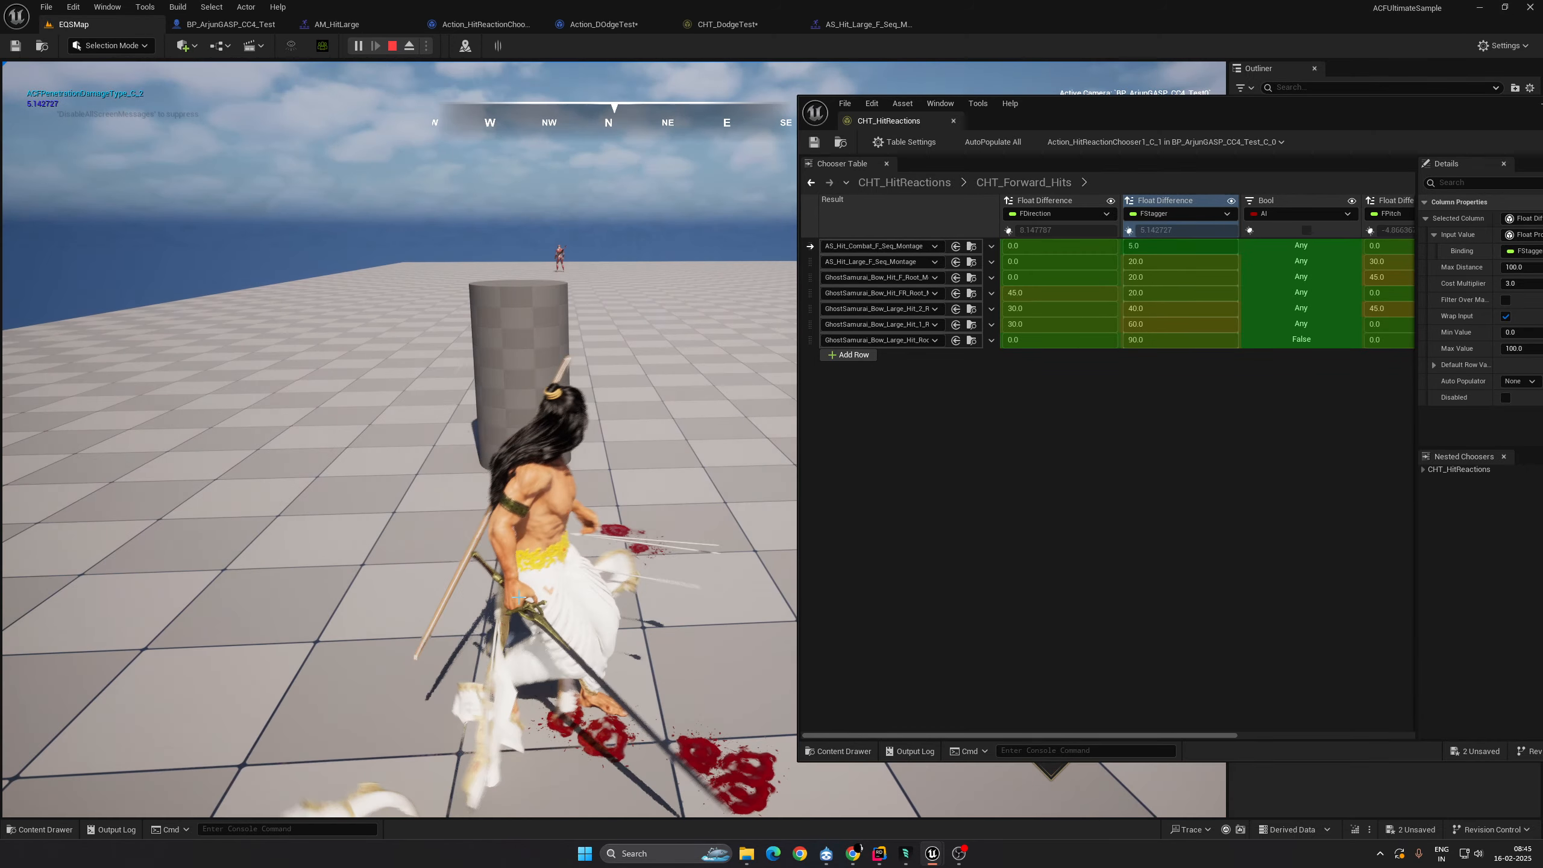
{"action": "key", "text": "Escape"}
{"action": "left_click_drag", "start_coordinate": [1275, 109], "coordinate": [1043, 85]}
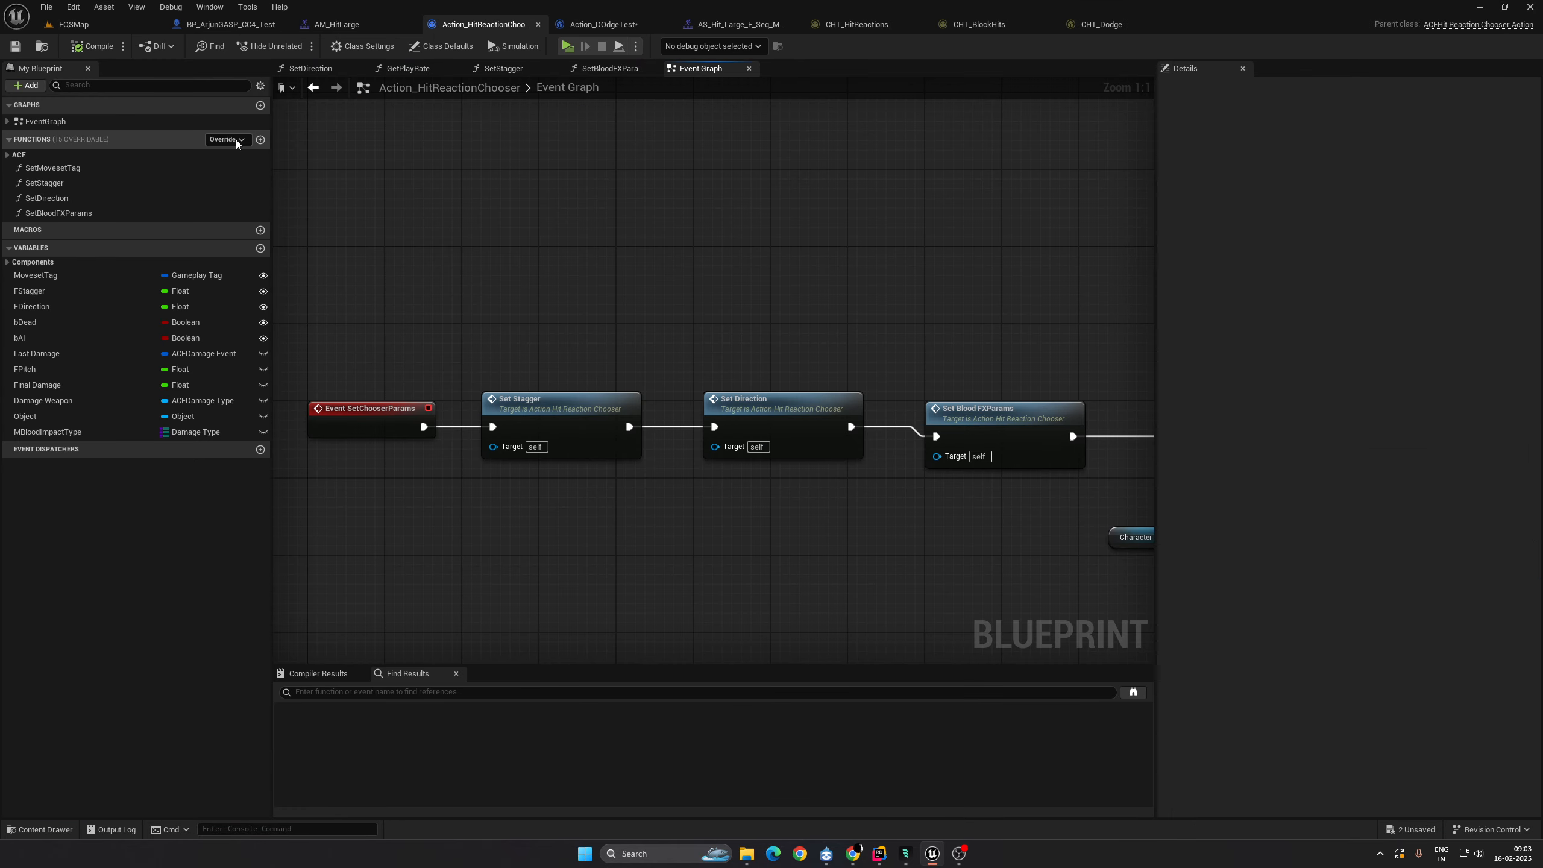
Step: Review the Action_HitReactionChooser event graph and open AcS_PlayerSwordActions_AS from the ActionSets folder inside Actions
{"action": "right_click_drag", "start_coordinate": [994, 572], "coordinate": [423, 594]}
{"action": "right_click_drag", "start_coordinate": [1099, 592], "coordinate": [1048, 583]}
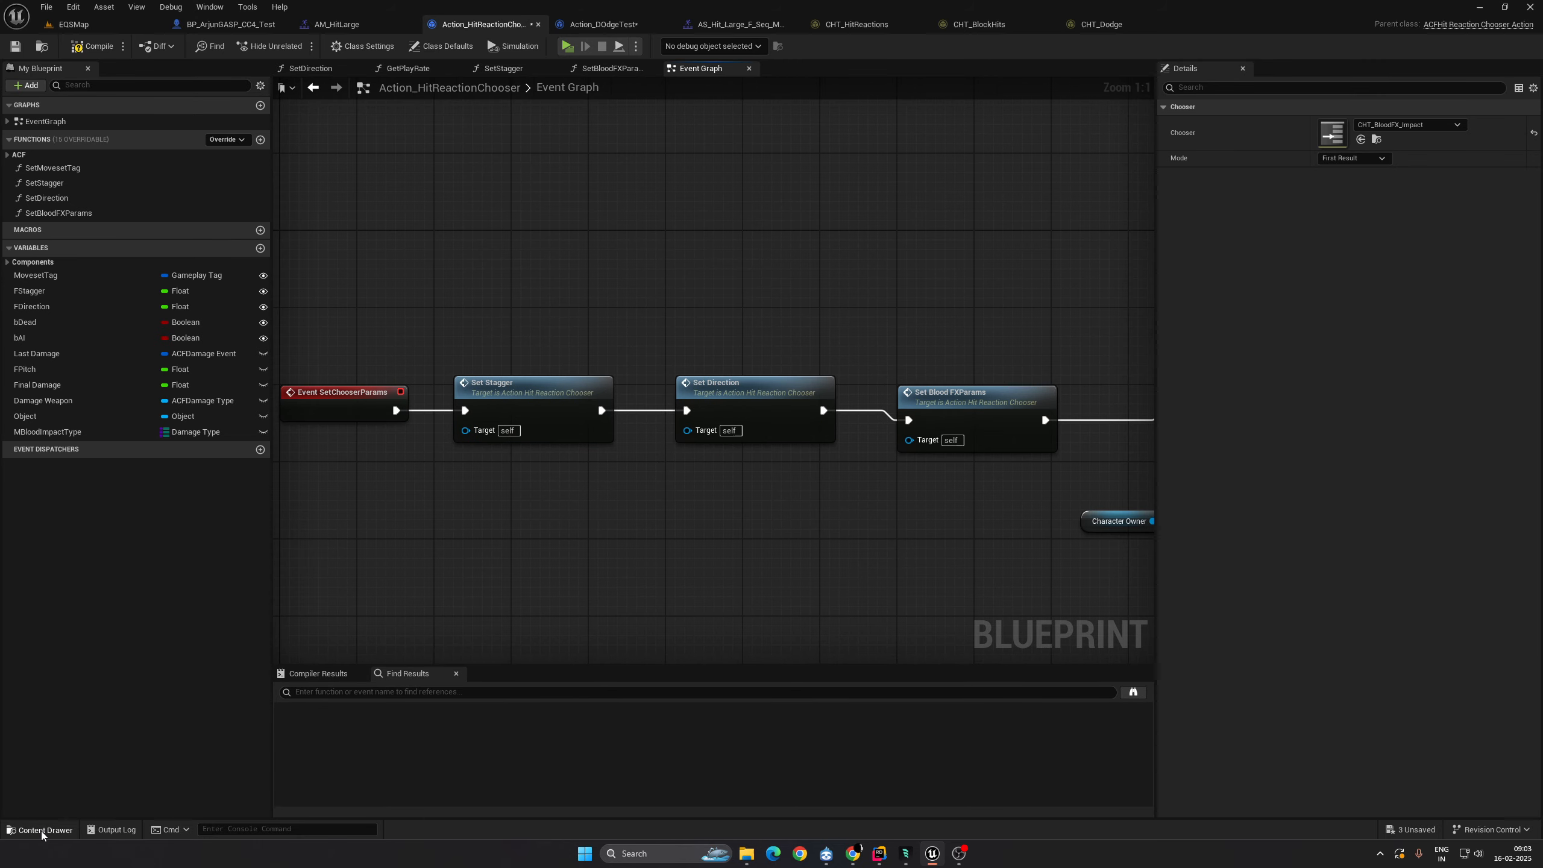
{"action": "left_click", "coordinate": [41, 829]}
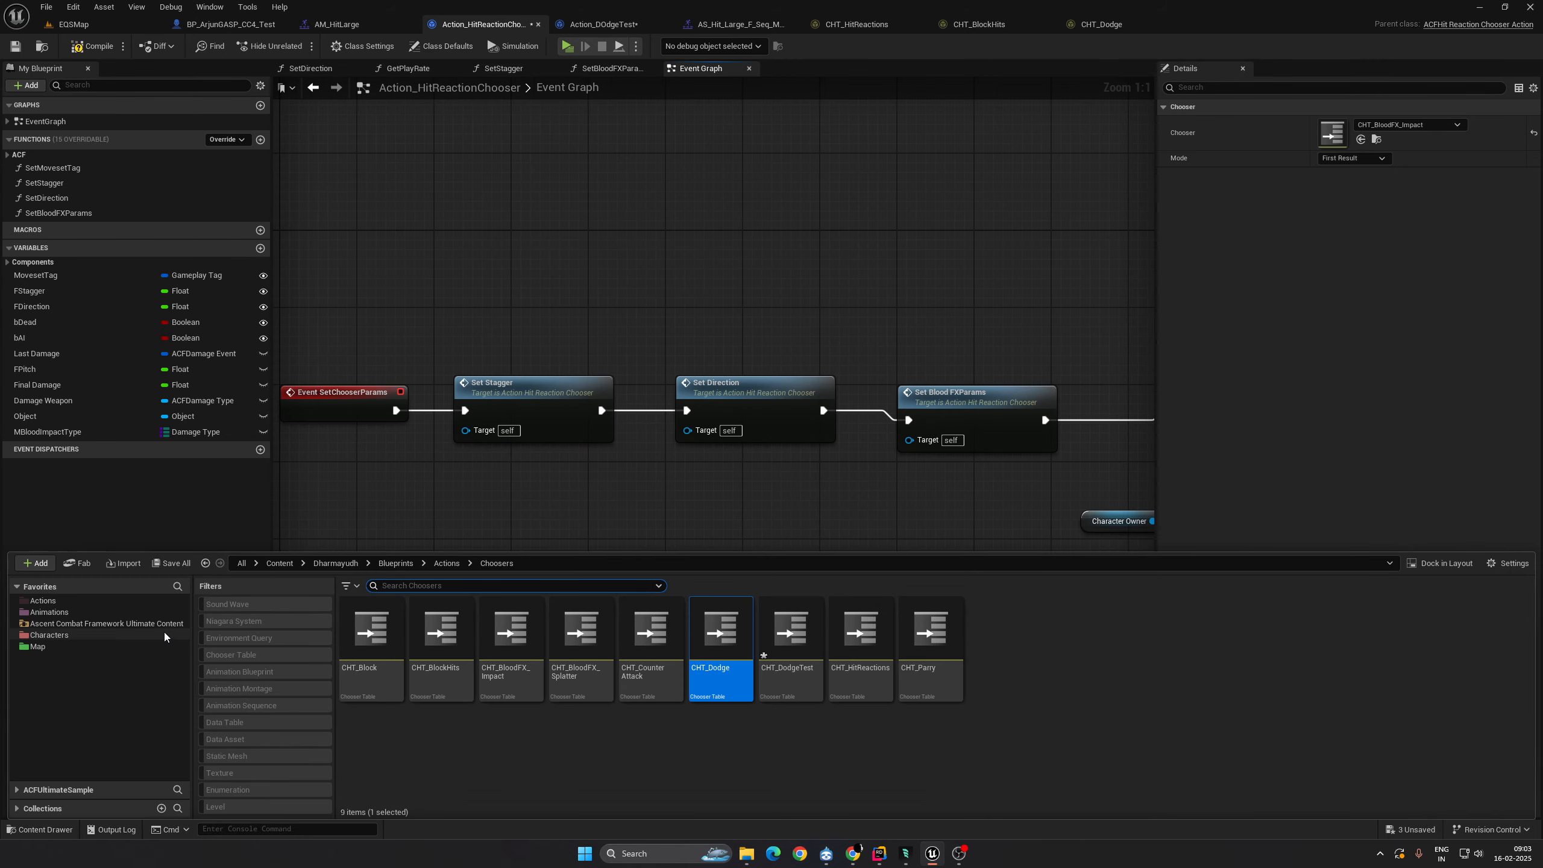
{"action": "left_click", "coordinate": [45, 600]}
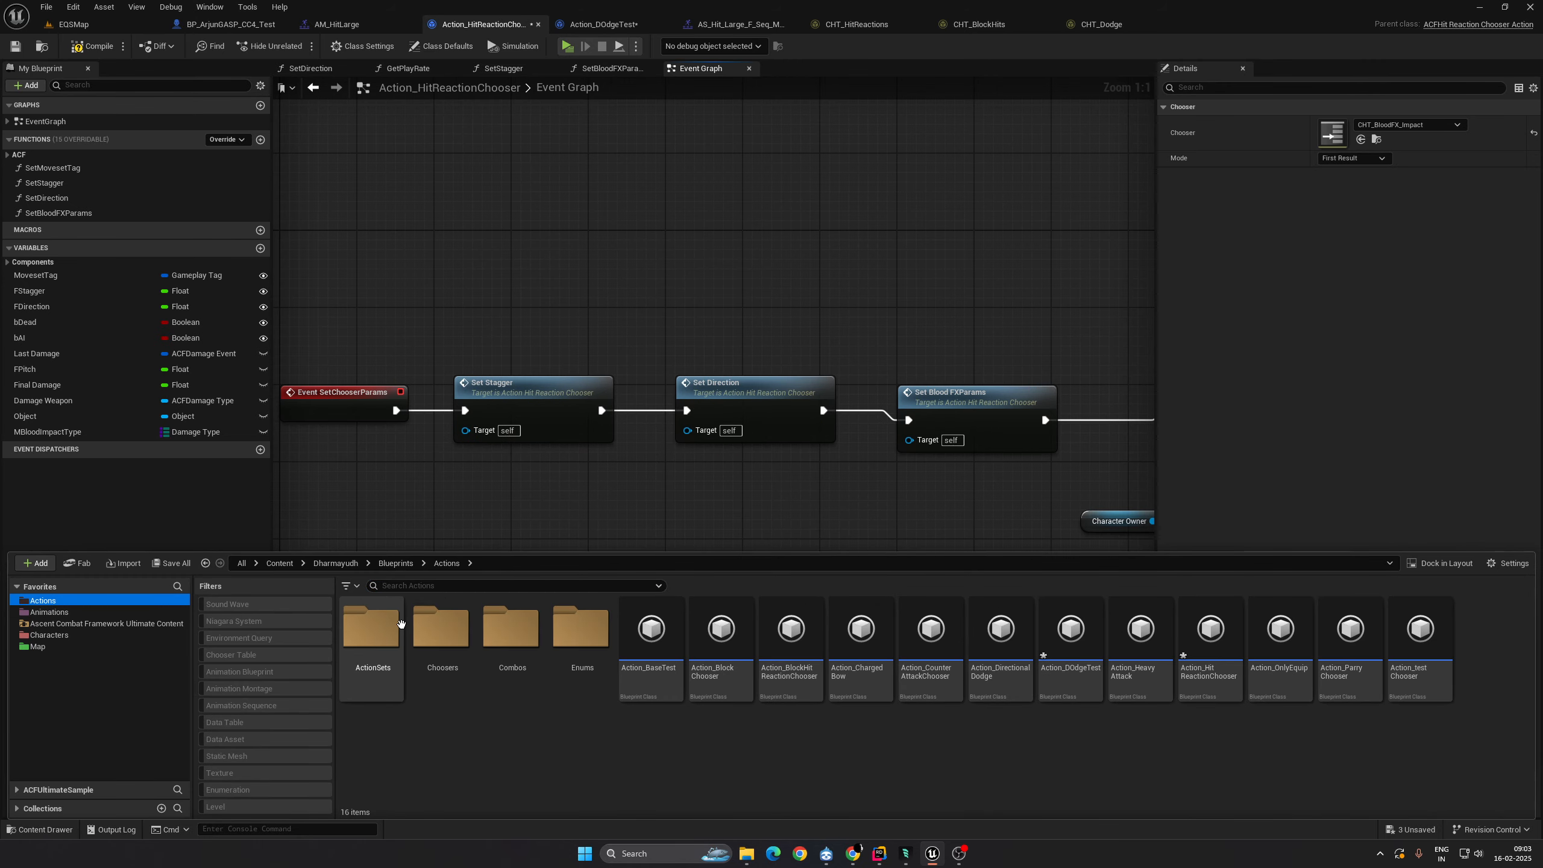
{"action": "double_click", "coordinate": [370, 629]}
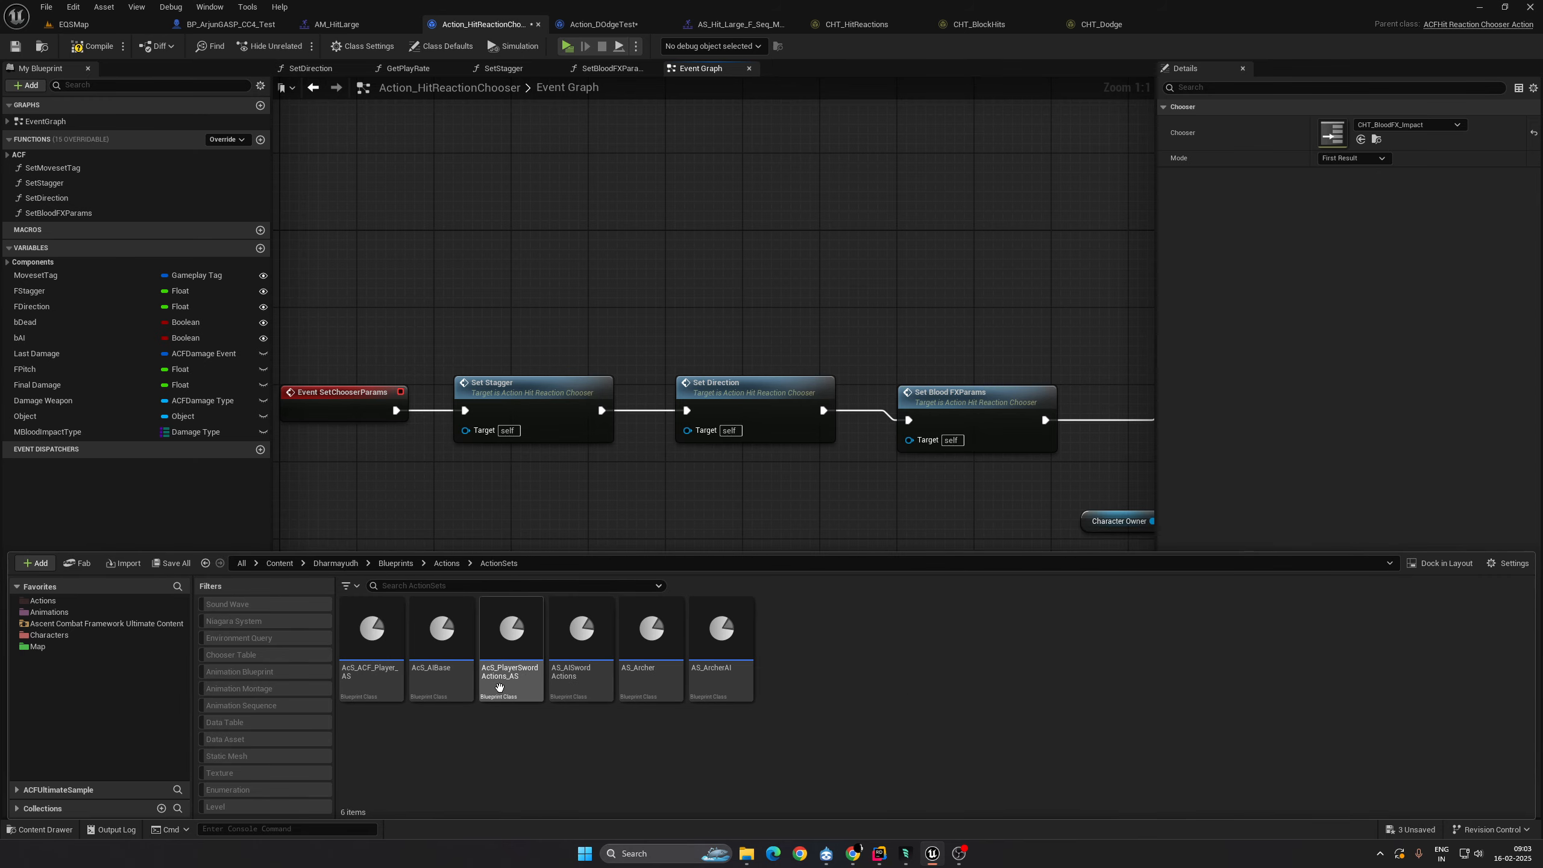
{"action": "double_click", "coordinate": [512, 632]}
{"action": "key", "text": "ctrl+space"}
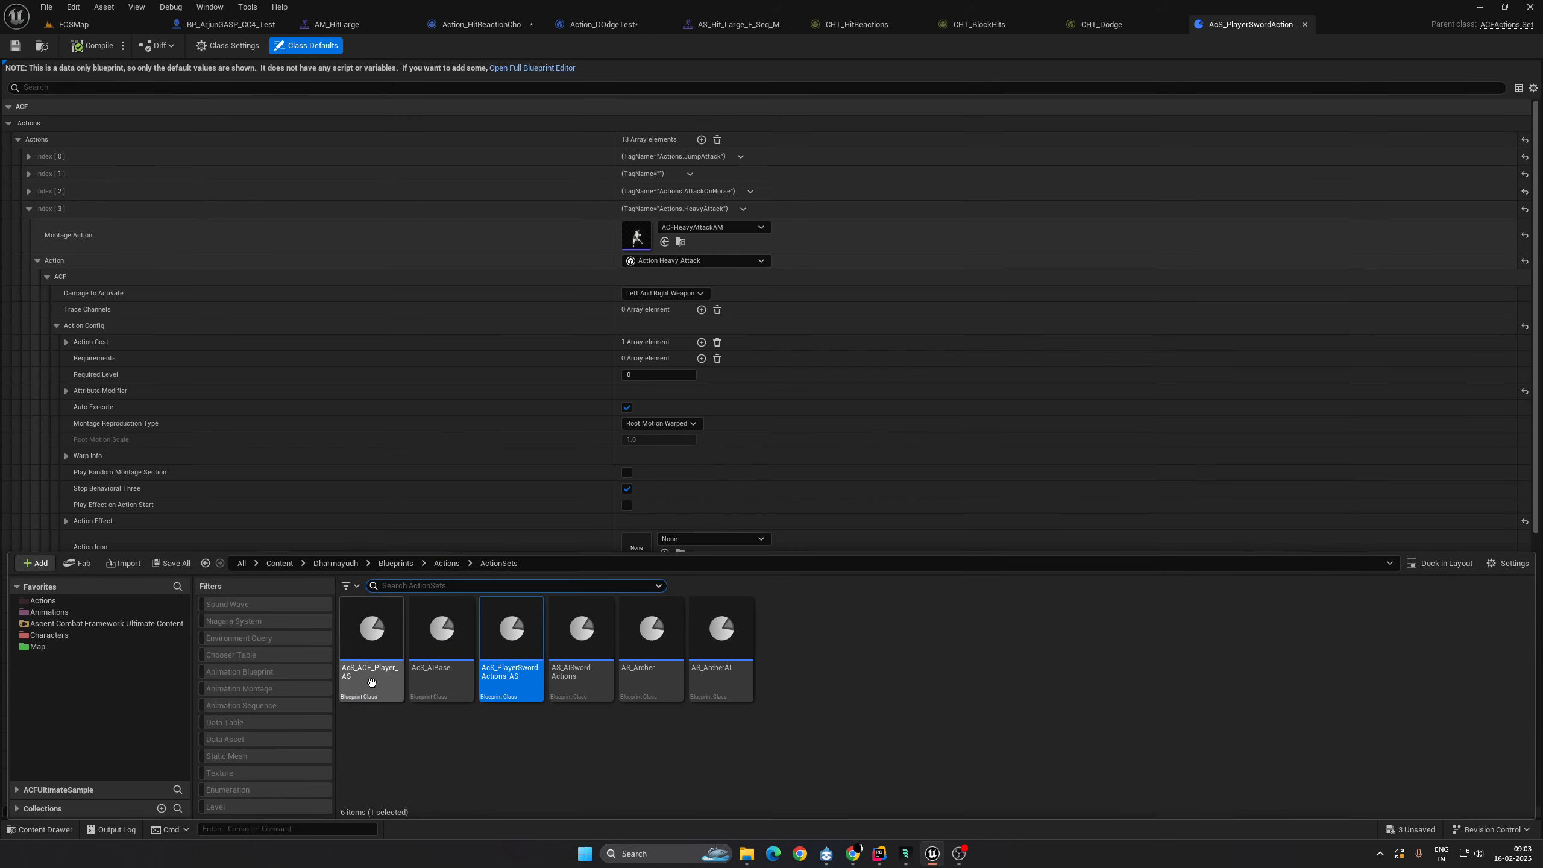
Step: Open the AcS_ACF_Player_AS action set and examine the chooser table and action configuration of its Actions.Dodge entry
{"action": "double_click", "coordinate": [372, 630]}
{"action": "scroll", "coordinate": [96, 629], "scroll_direction": "down", "scroll_amount": 3}
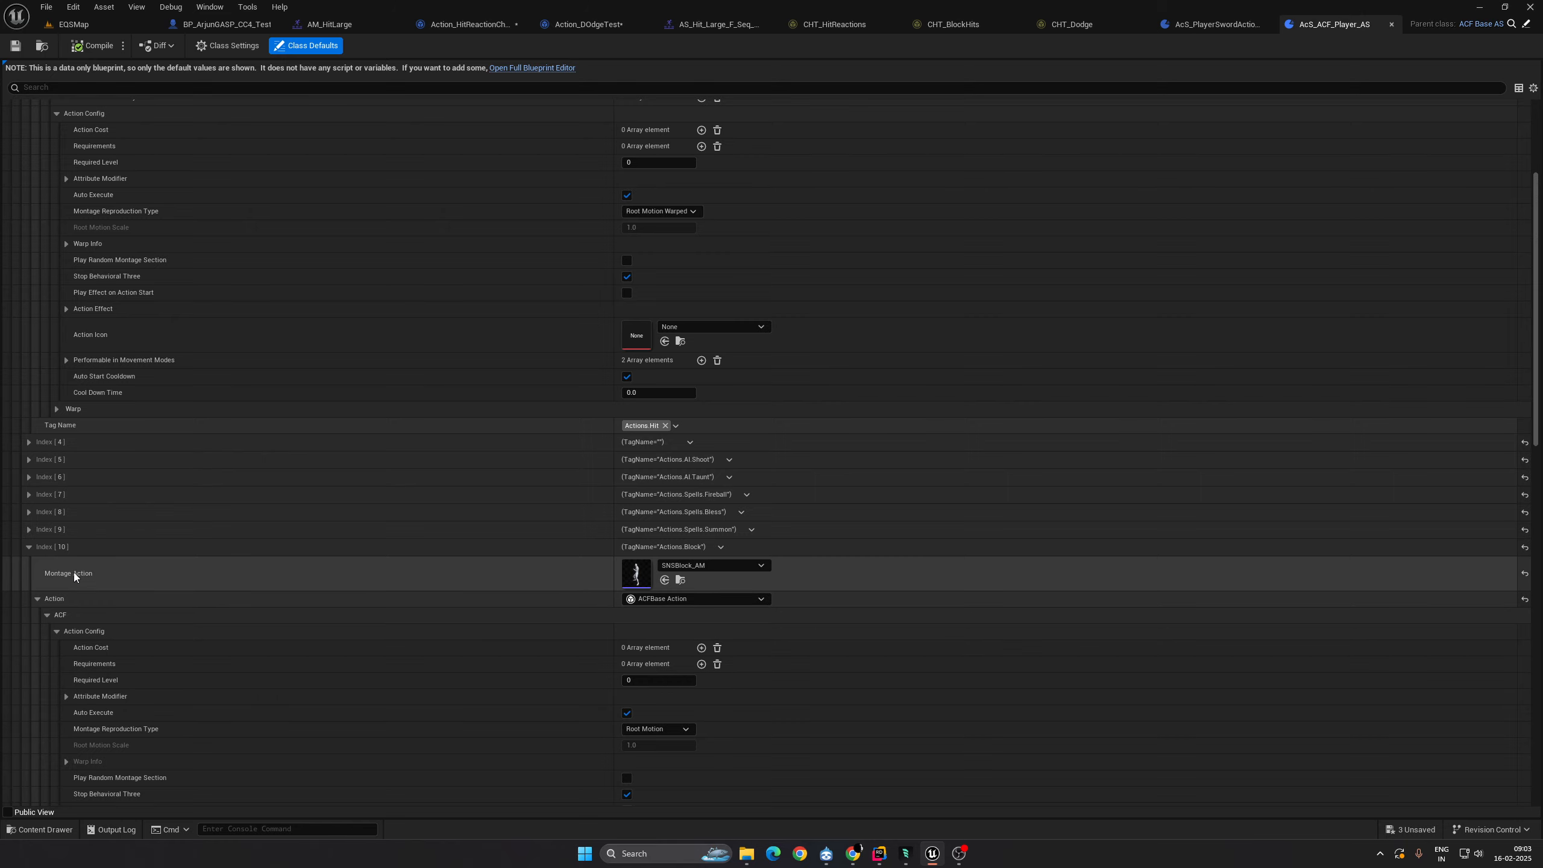
{"action": "left_click", "coordinate": [29, 547]}
{"action": "scroll", "coordinate": [241, 585], "scroll_direction": "down", "scroll_amount": 9}
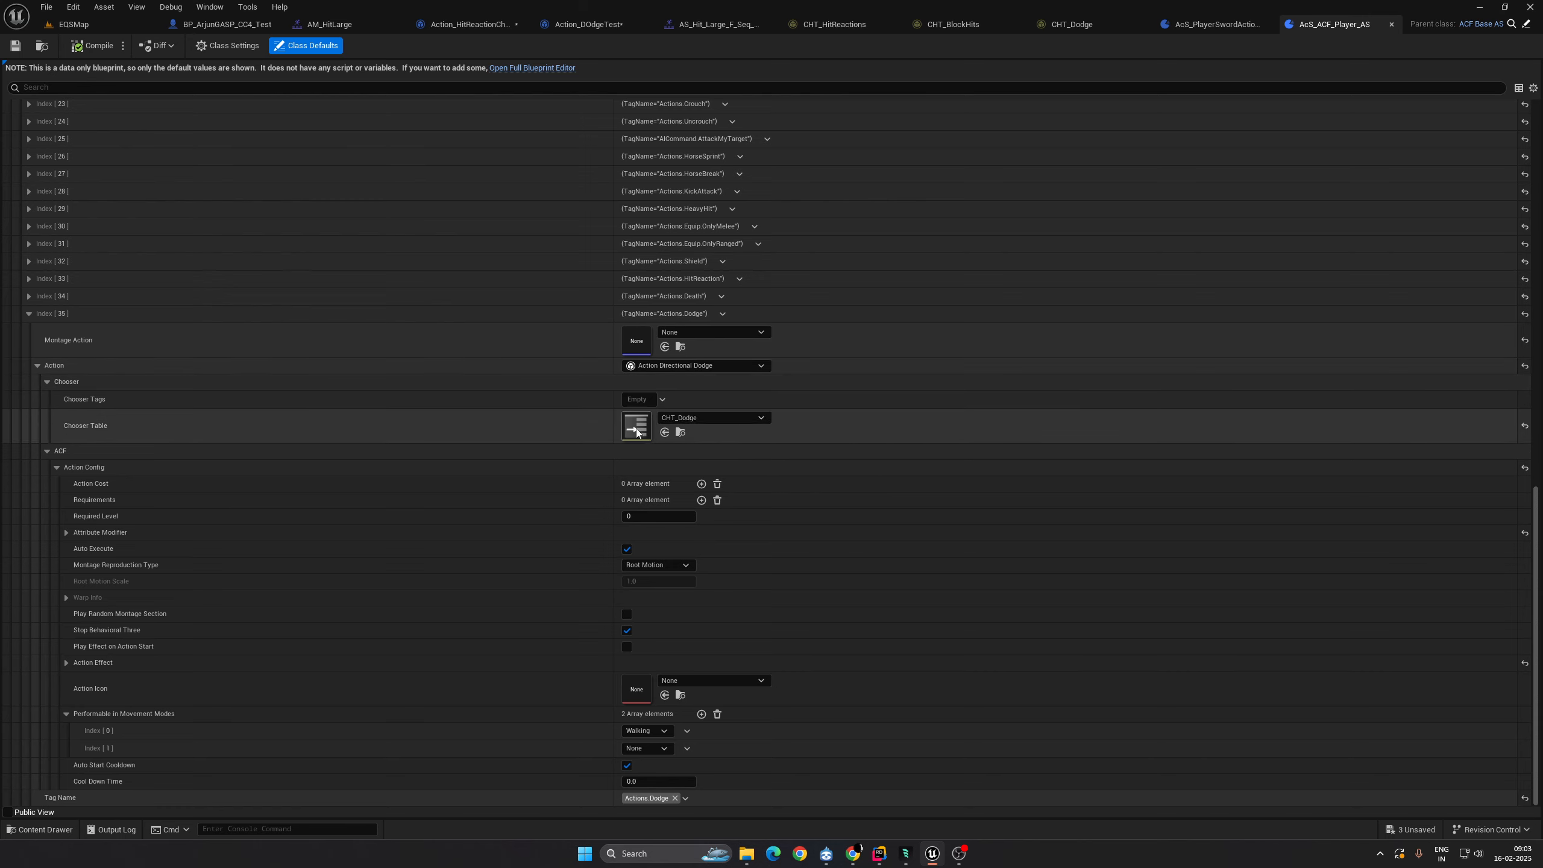
{"action": "left_click", "coordinate": [56, 466]}
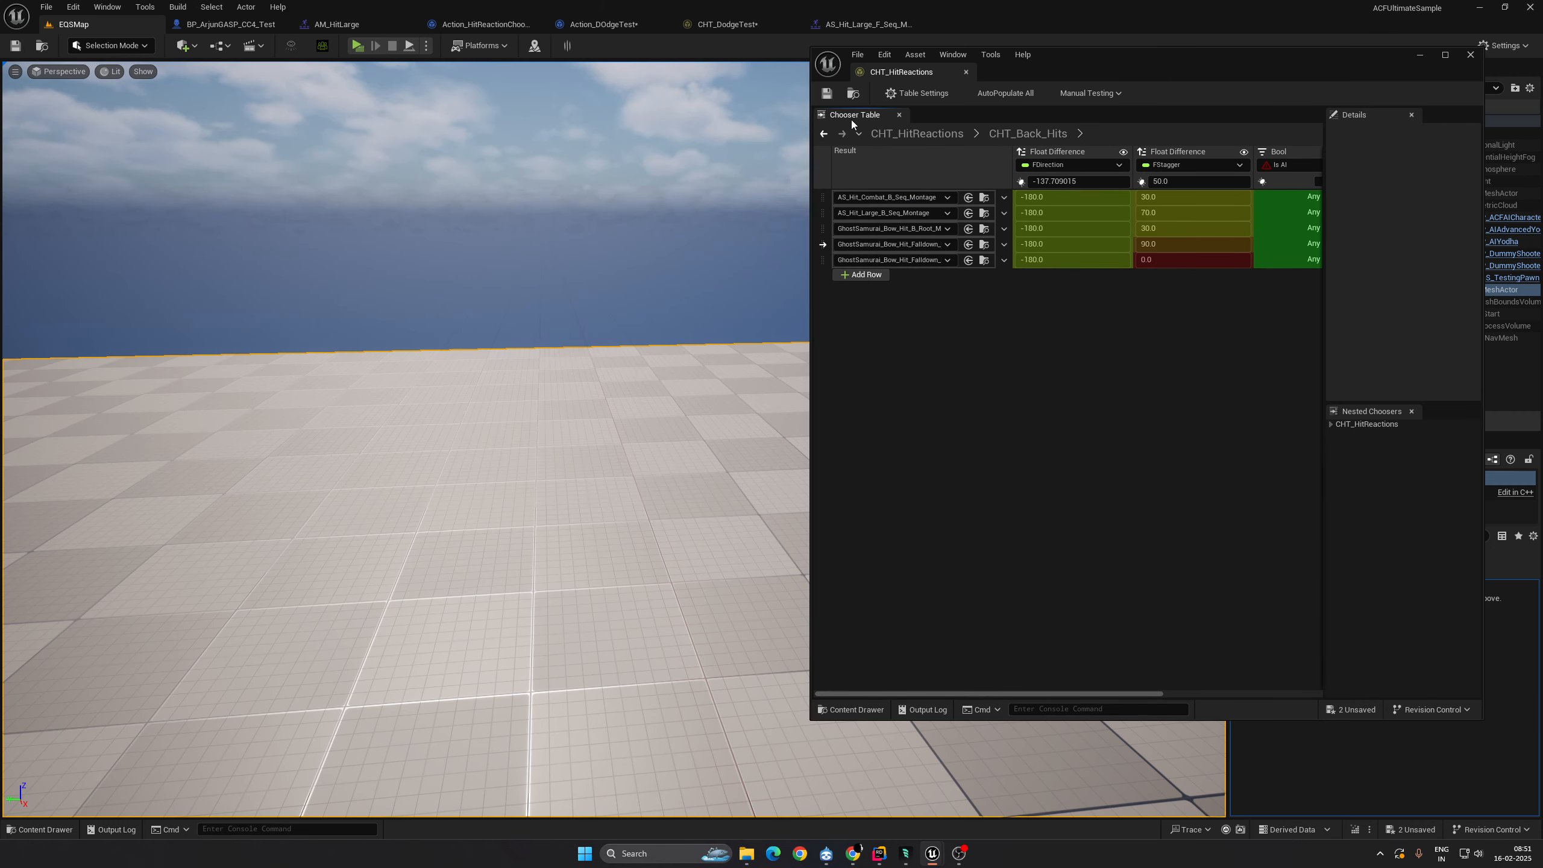
Step: Return from CHT_Back_Hits to the top-level CHT_HitReactions table and dock its editor window with the main editor's documents
{"action": "left_click", "coordinate": [926, 135]}
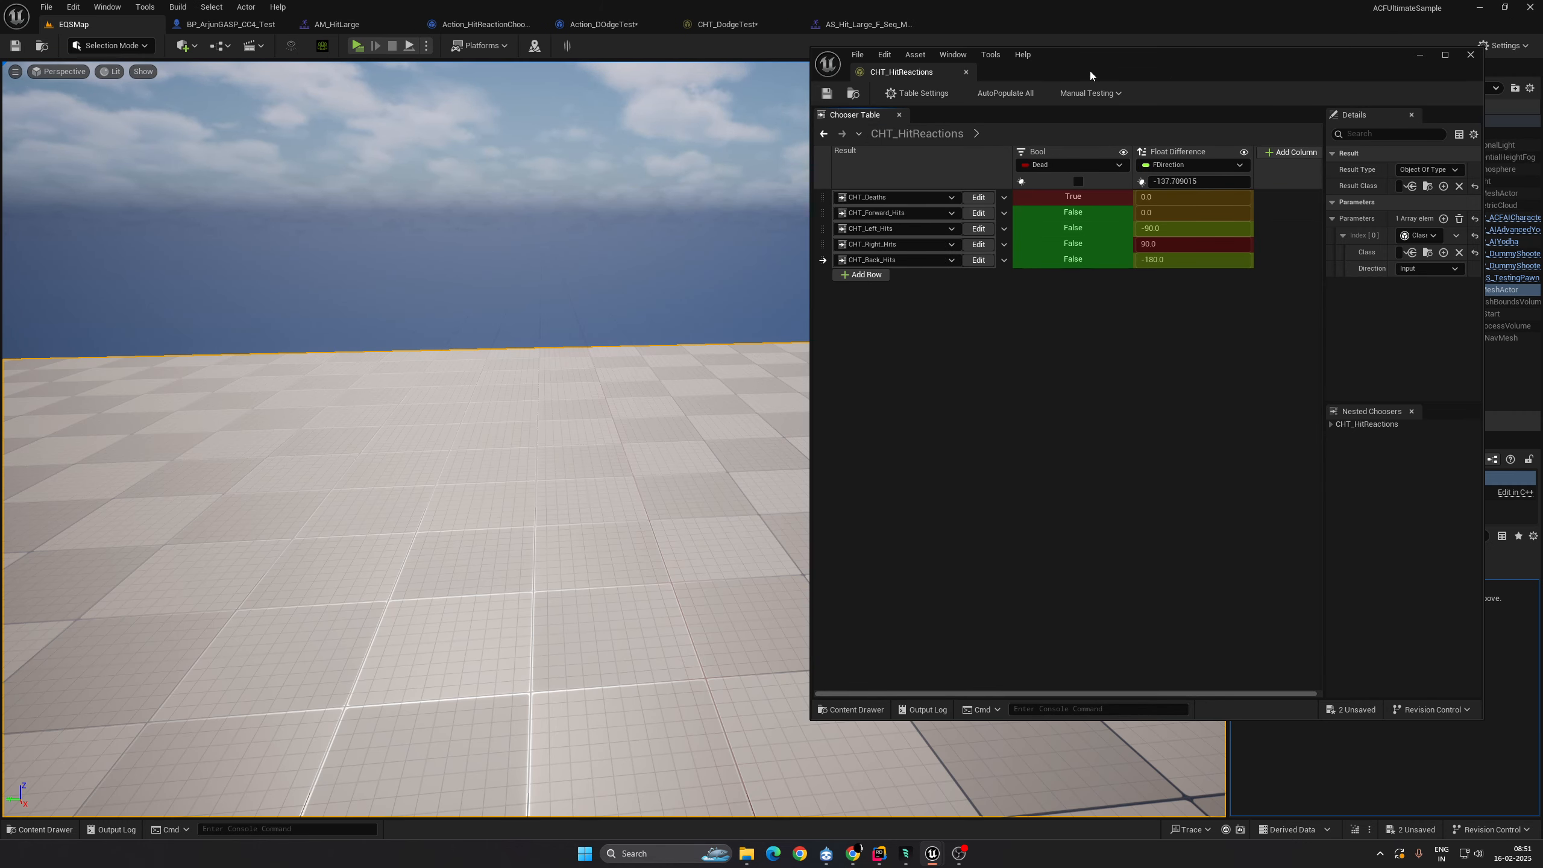
{"action": "left_click_drag", "start_coordinate": [1089, 73], "coordinate": [1033, 102]}
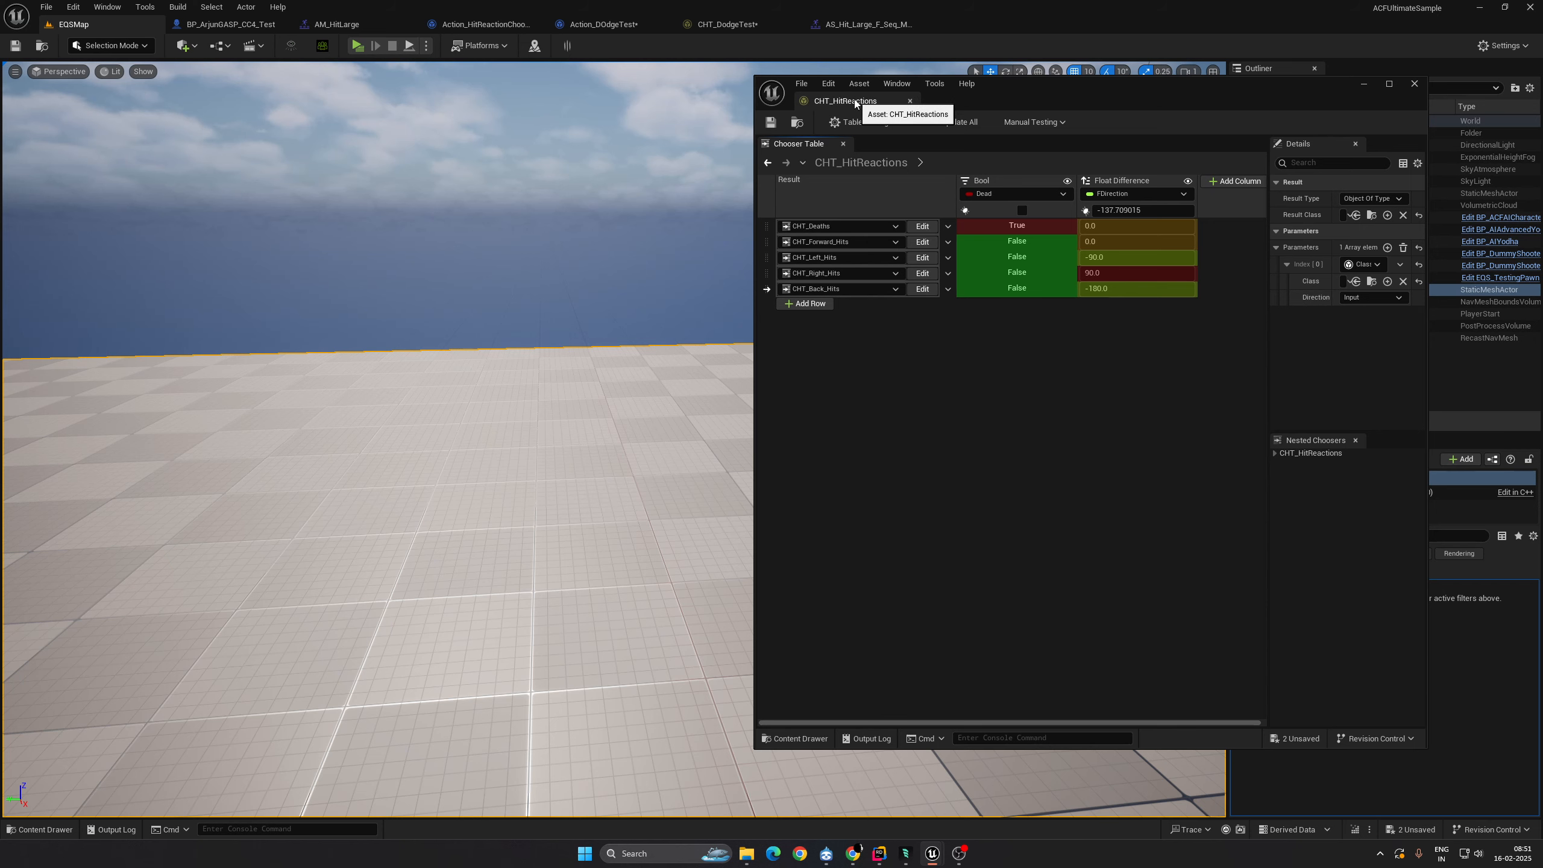
{"action": "left_click_drag", "start_coordinate": [845, 103], "coordinate": [939, 29]}
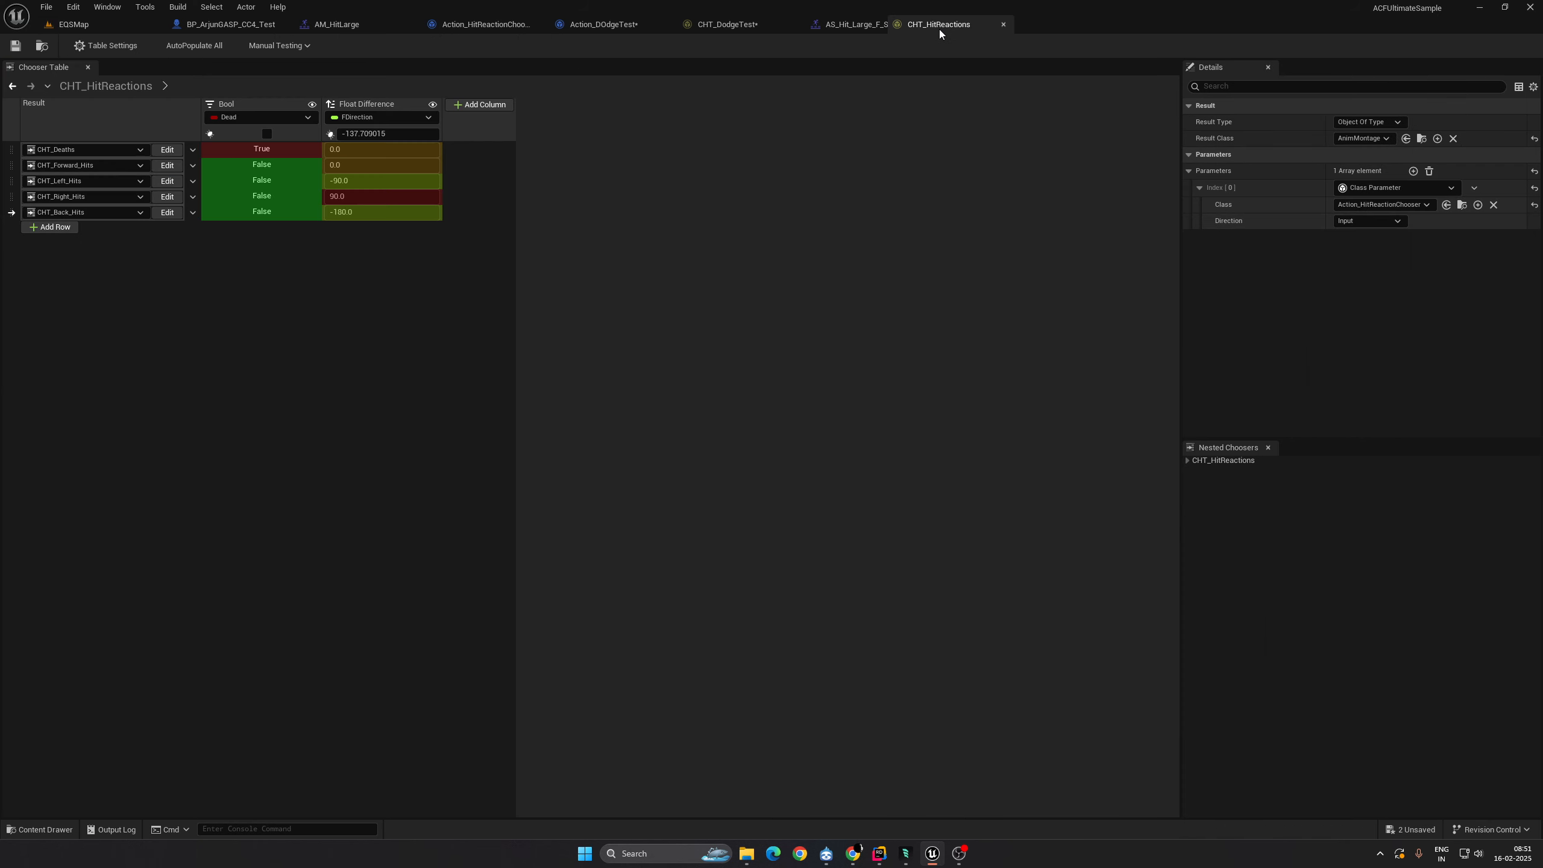
Step: Browse the project content to the Choosers folder inside Actions
{"action": "key", "text": "ctrl+space"}
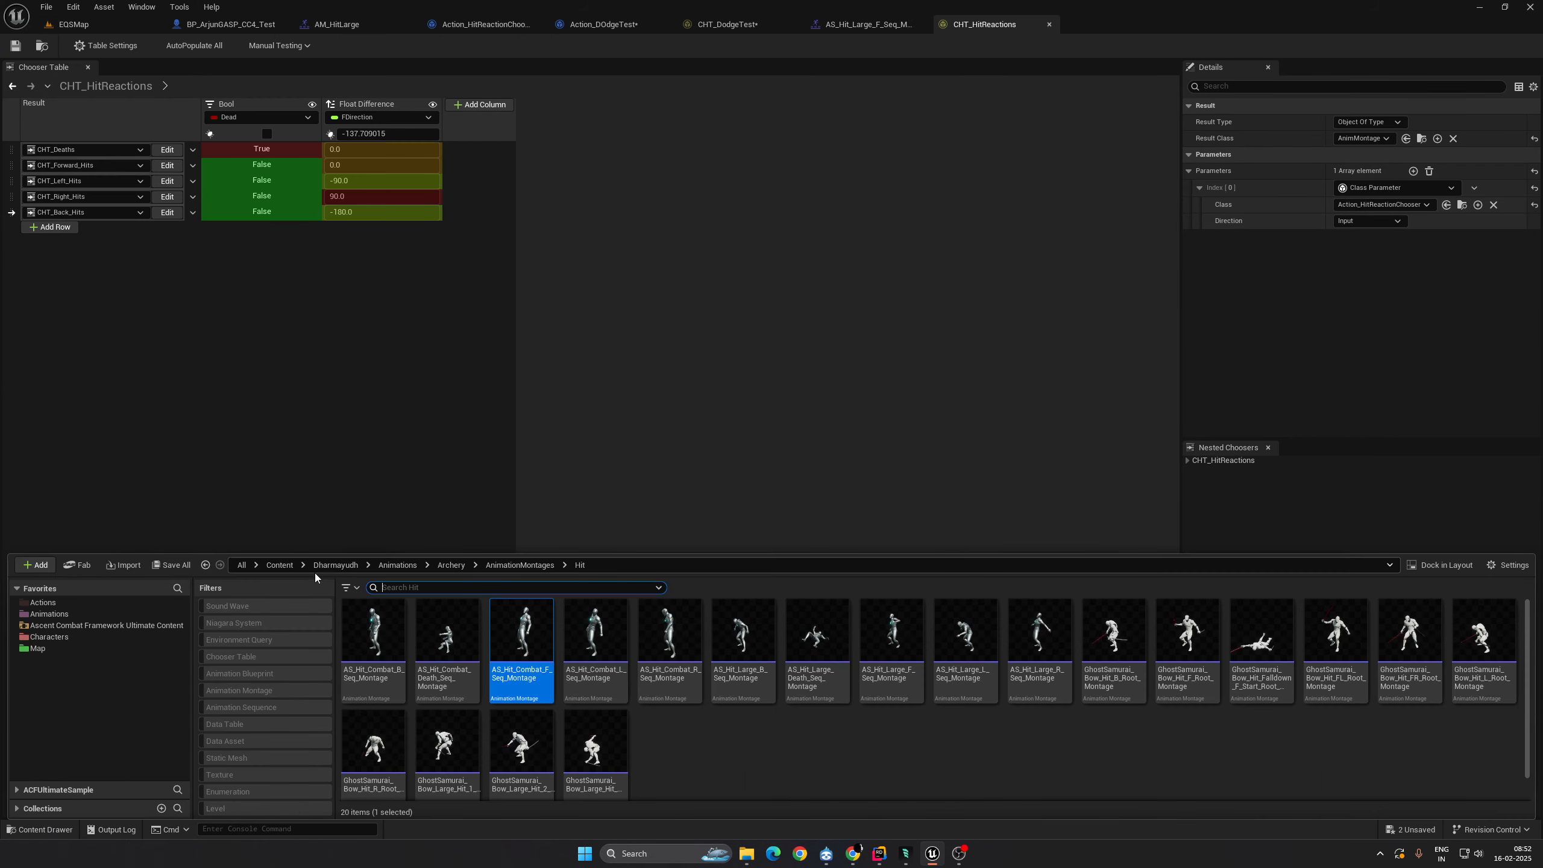
{"action": "left_click", "coordinate": [316, 568]}
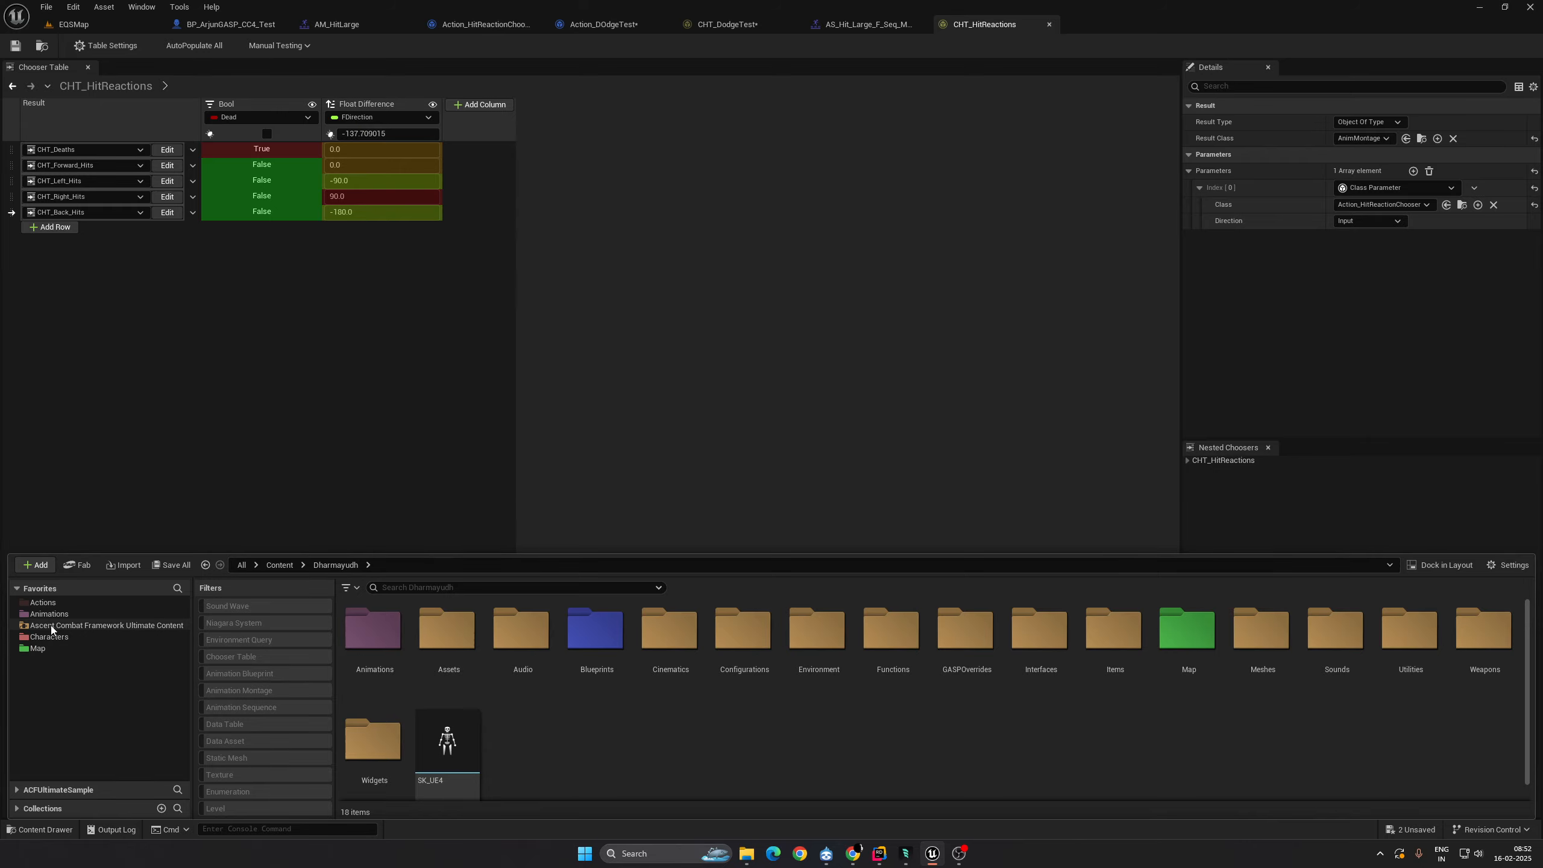
{"action": "left_click", "coordinate": [43, 602]}
{"action": "double_click", "coordinate": [509, 632]}
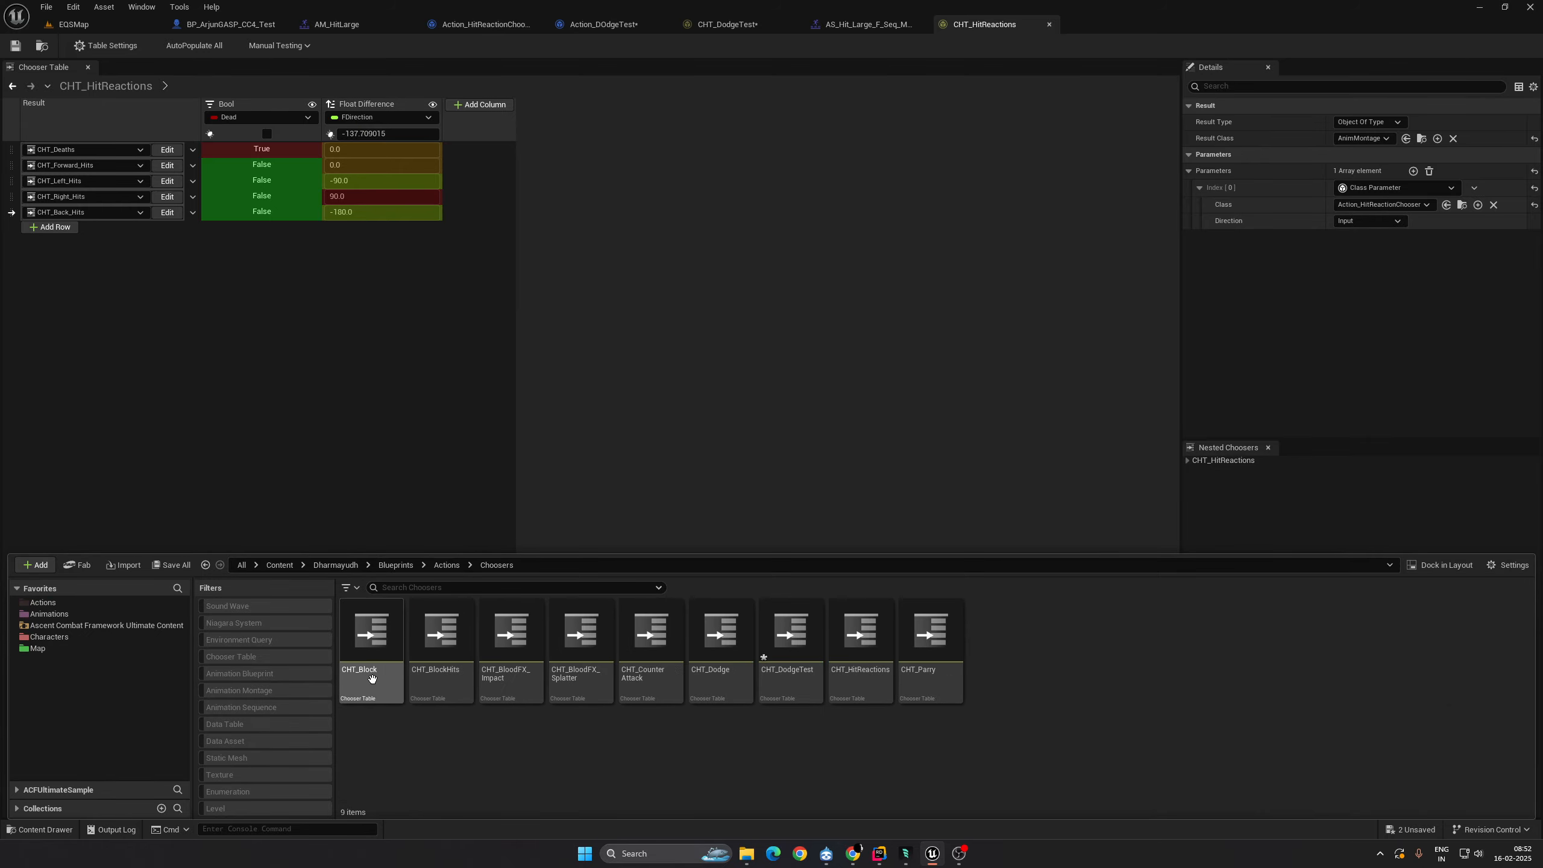
Step: Playtest the sword-wielding character under fire in EQSMap and open the CHT_BlockHits chooser table
{"action": "left_click", "coordinate": [370, 638]}
{"action": "left_click", "coordinate": [106, 29]}
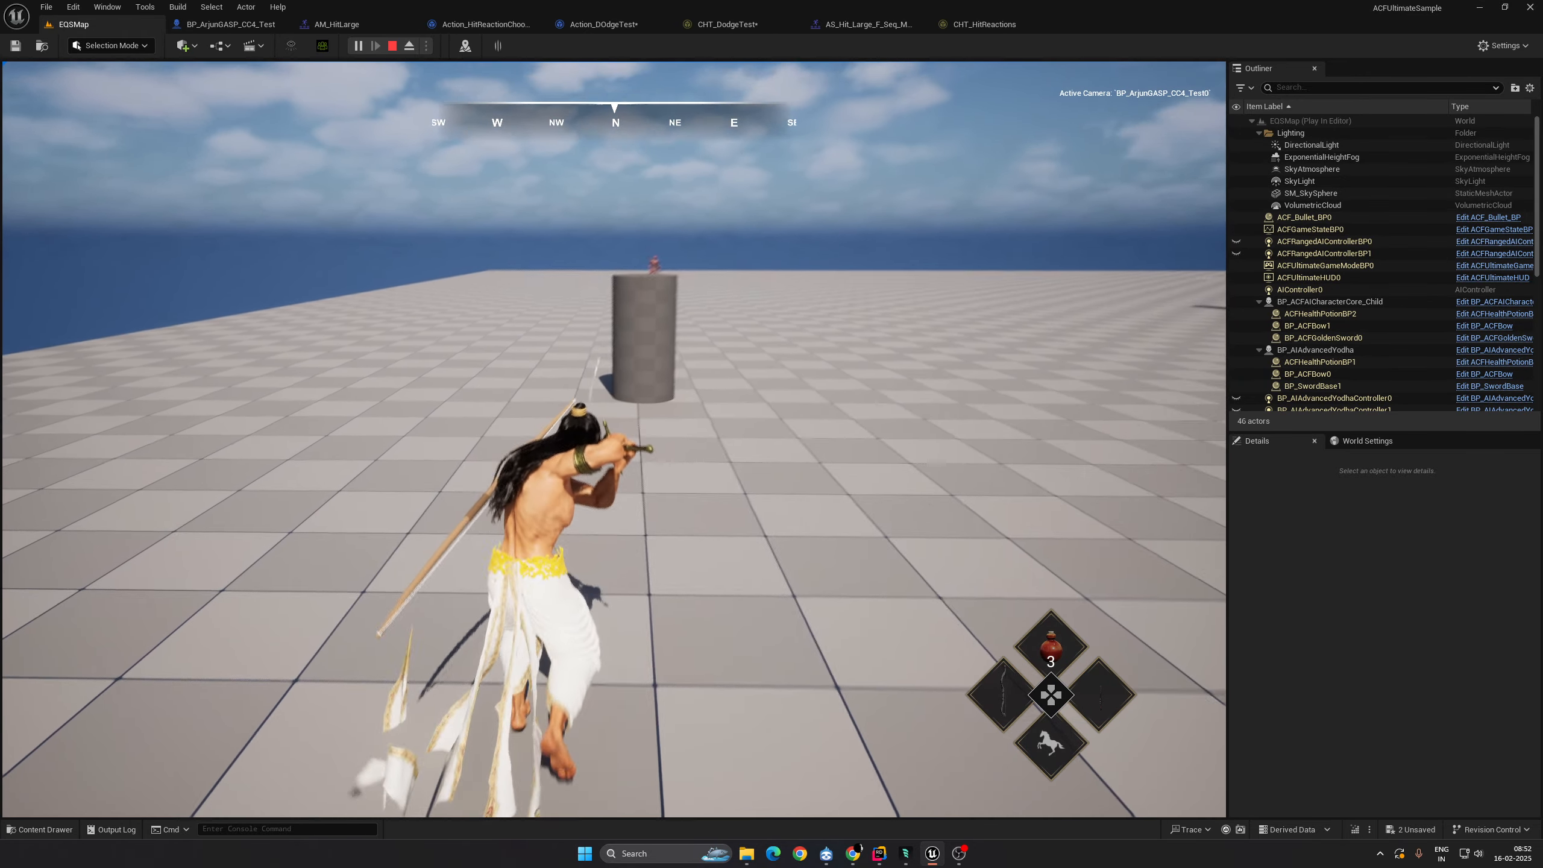
{"action": "left_click", "coordinate": [442, 683]}
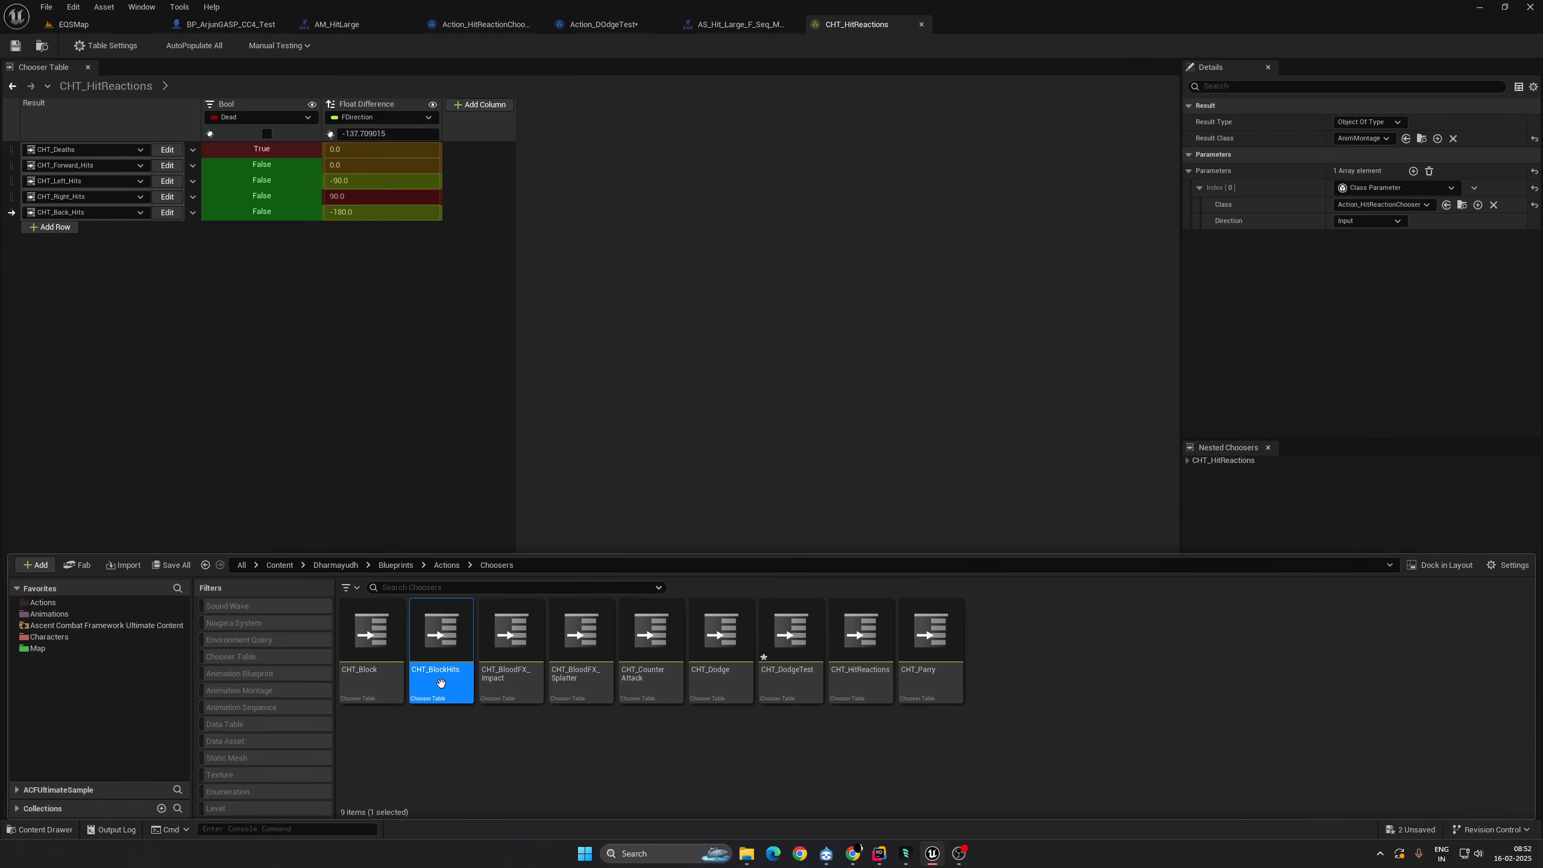
{"action": "double_click", "coordinate": [441, 682]}
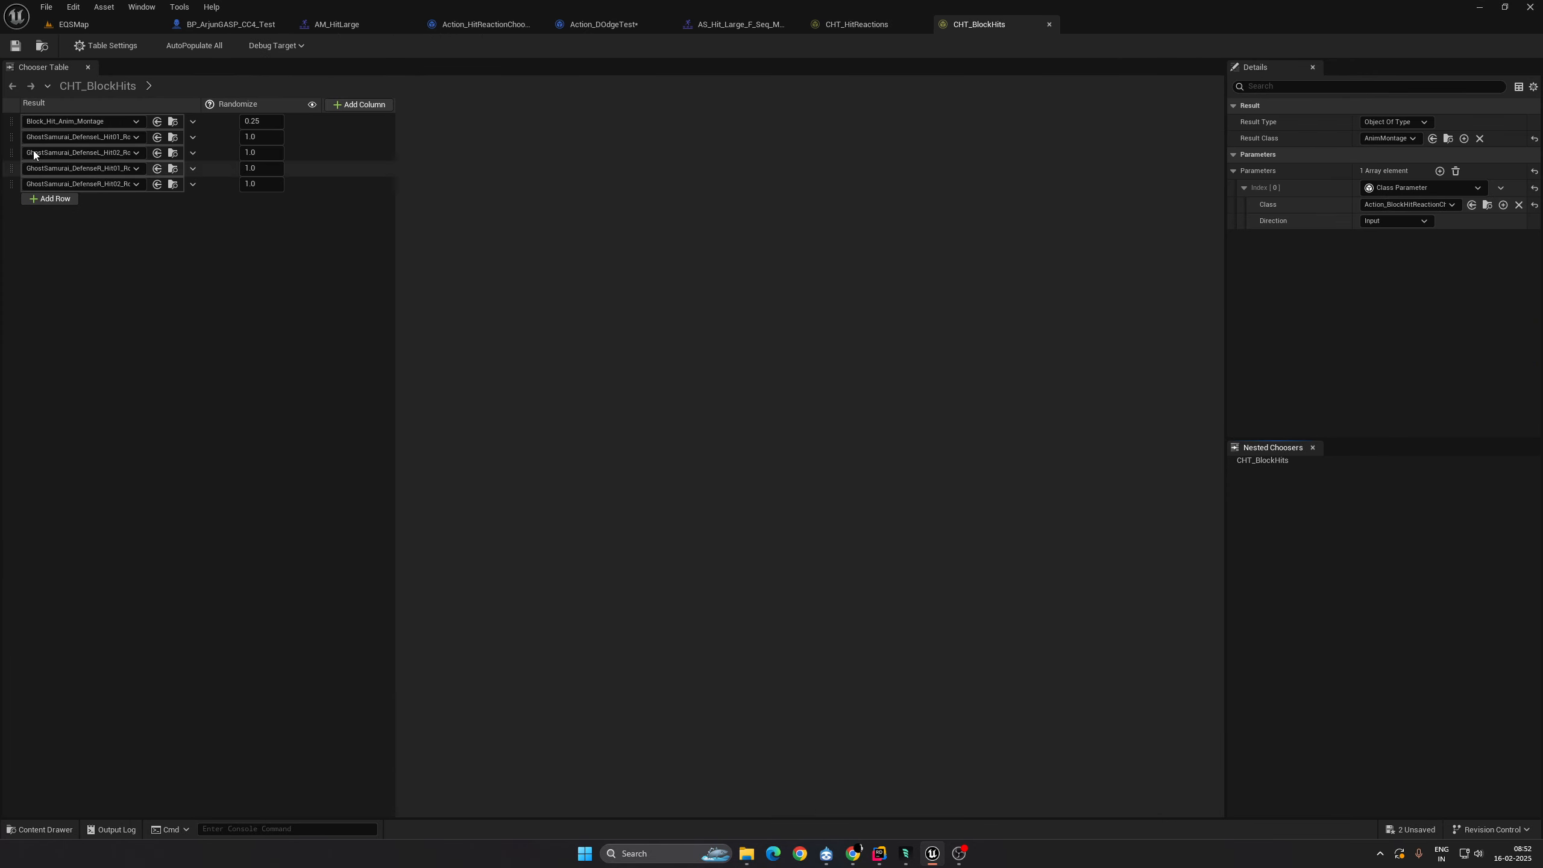
Step: Compare the SetChooserParams event and its available actions in Action_DOdgeTest with the CHT_HitReactions table and the Action_HitReactionChooser event graph
{"action": "left_click", "coordinate": [44, 830]}
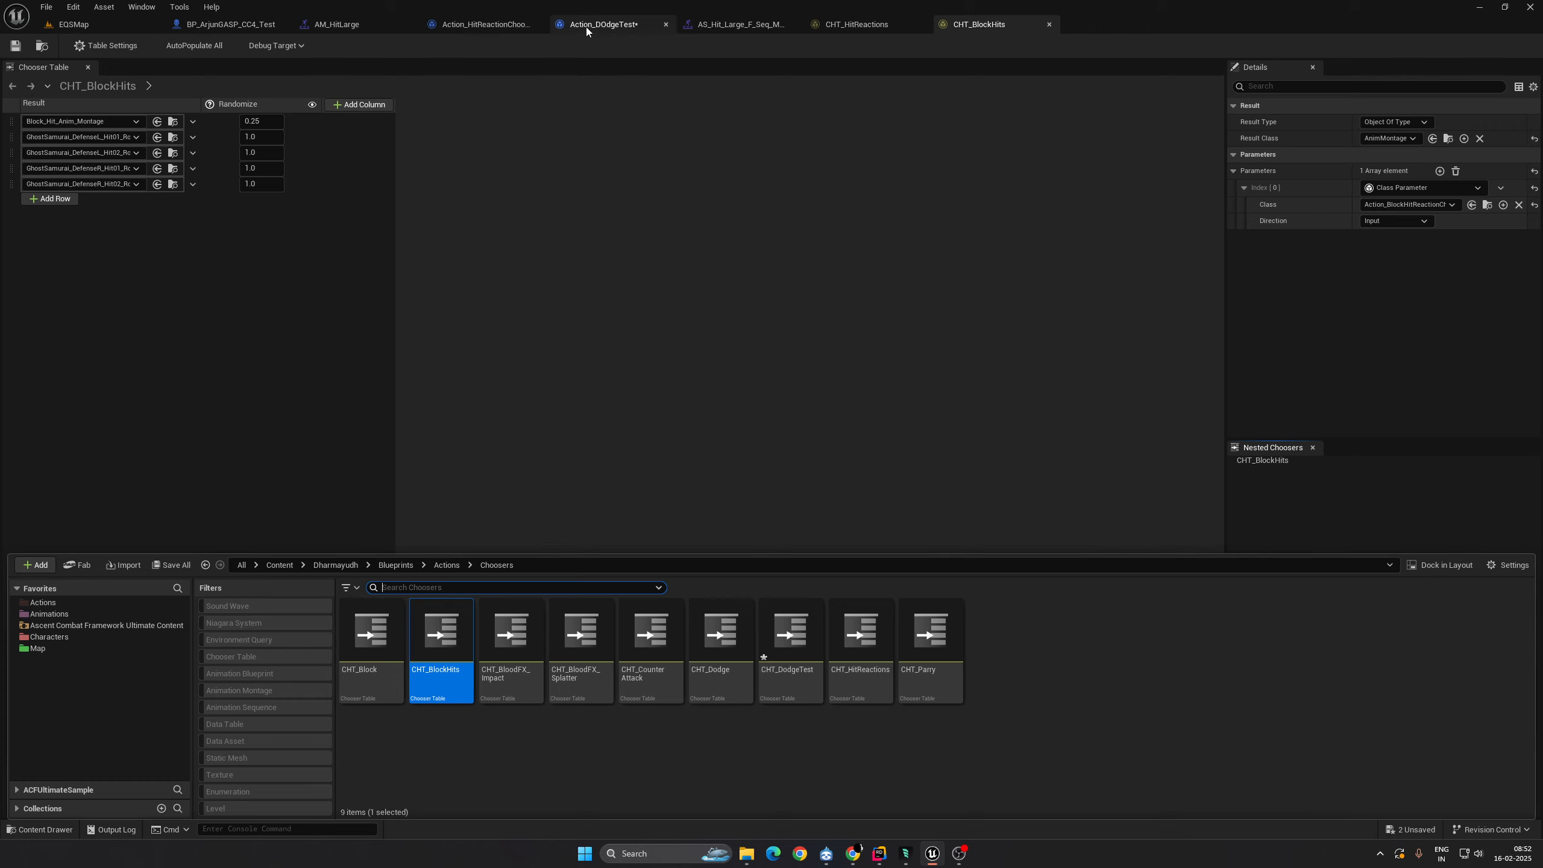
{"action": "left_click", "coordinate": [612, 24]}
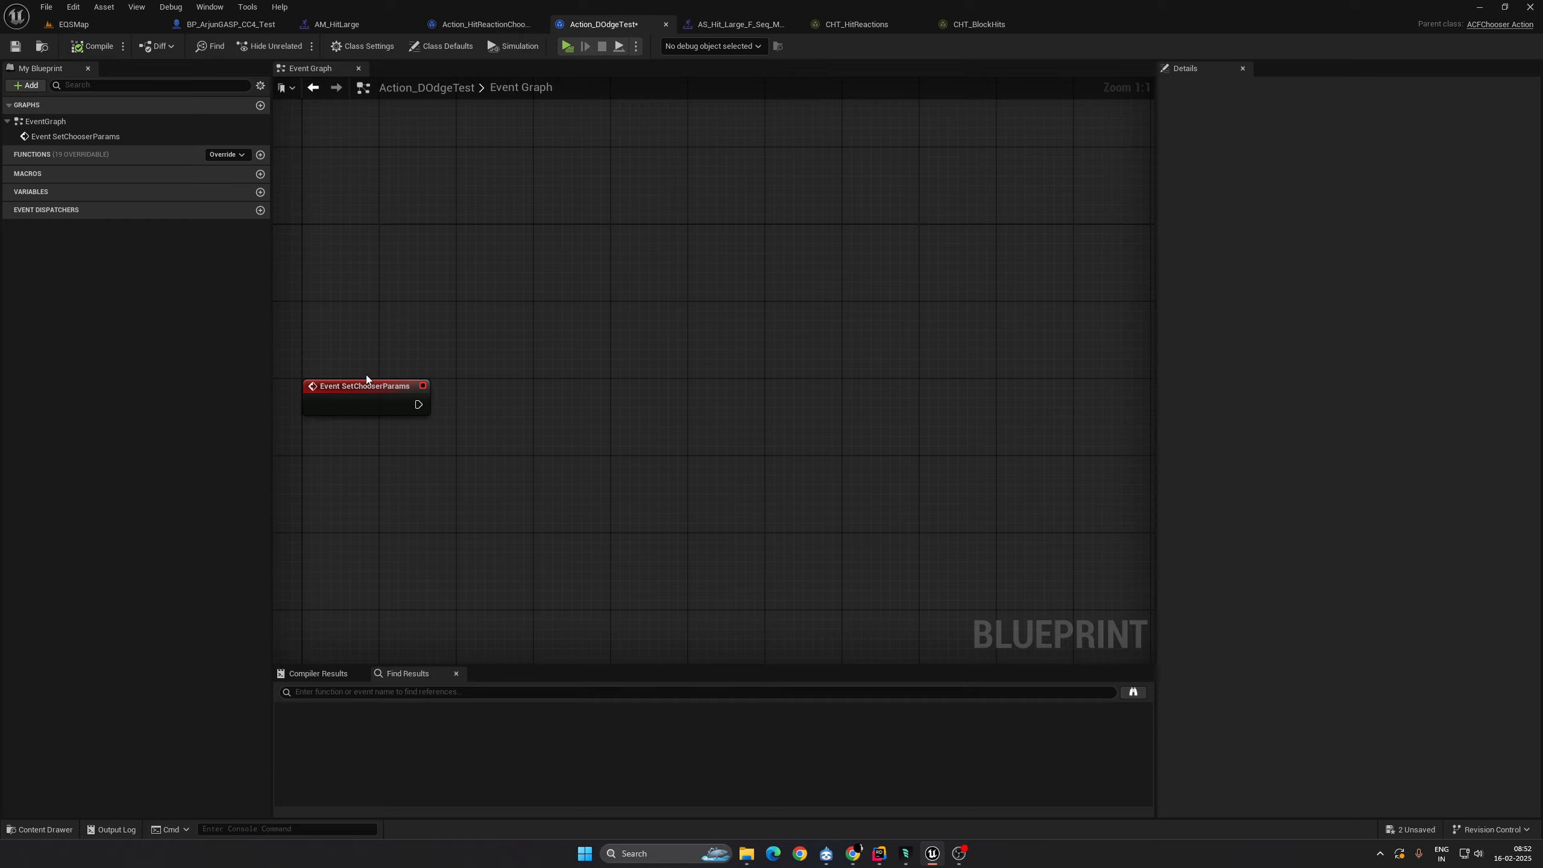
{"action": "left_click_drag", "start_coordinate": [418, 404], "coordinate": [581, 403]}
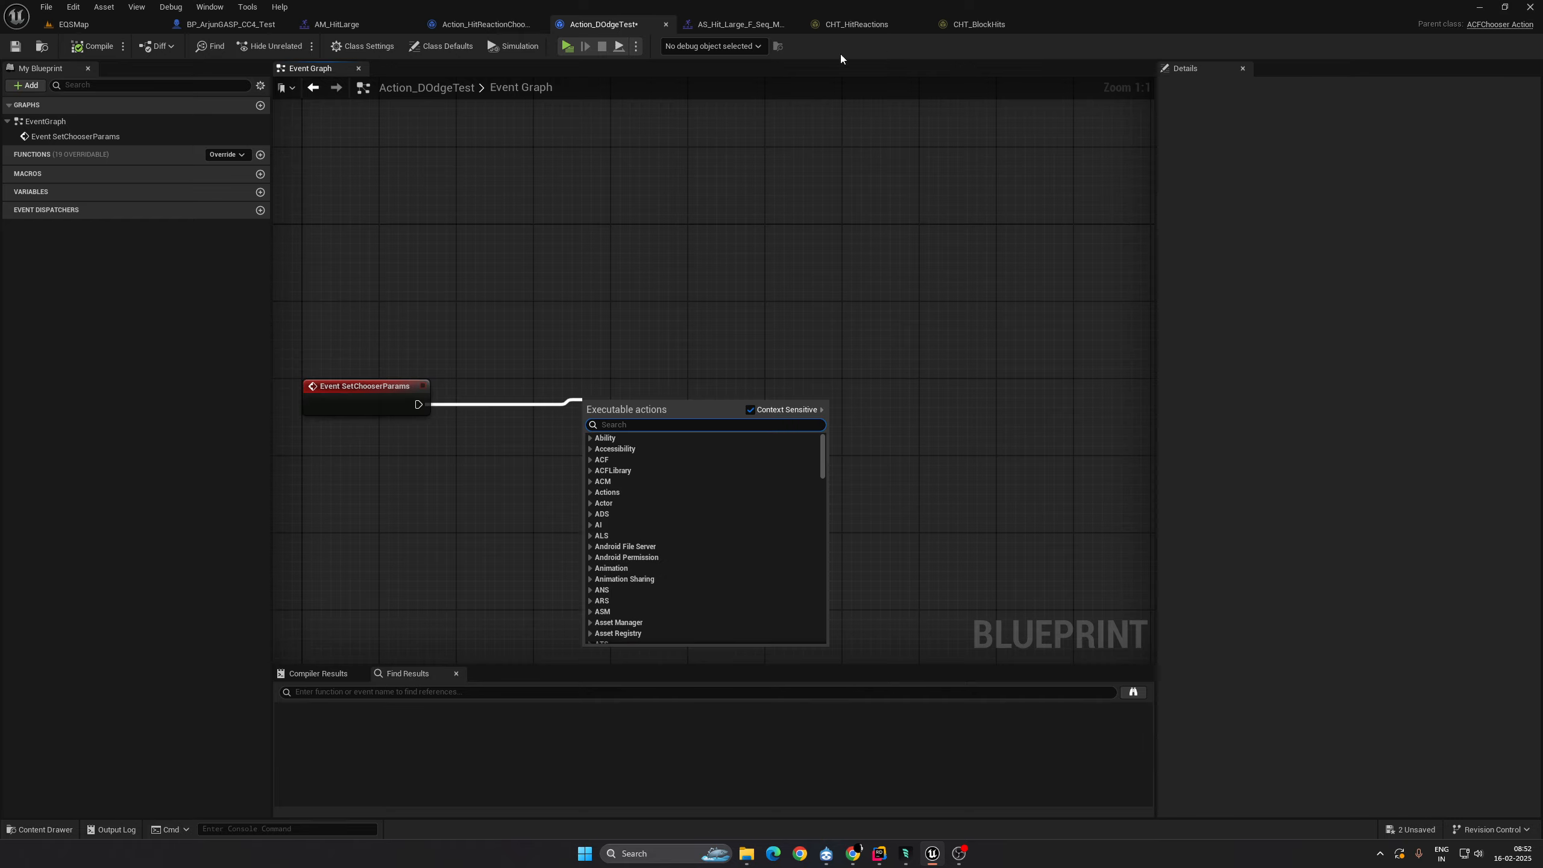
{"action": "left_click", "coordinate": [869, 29]}
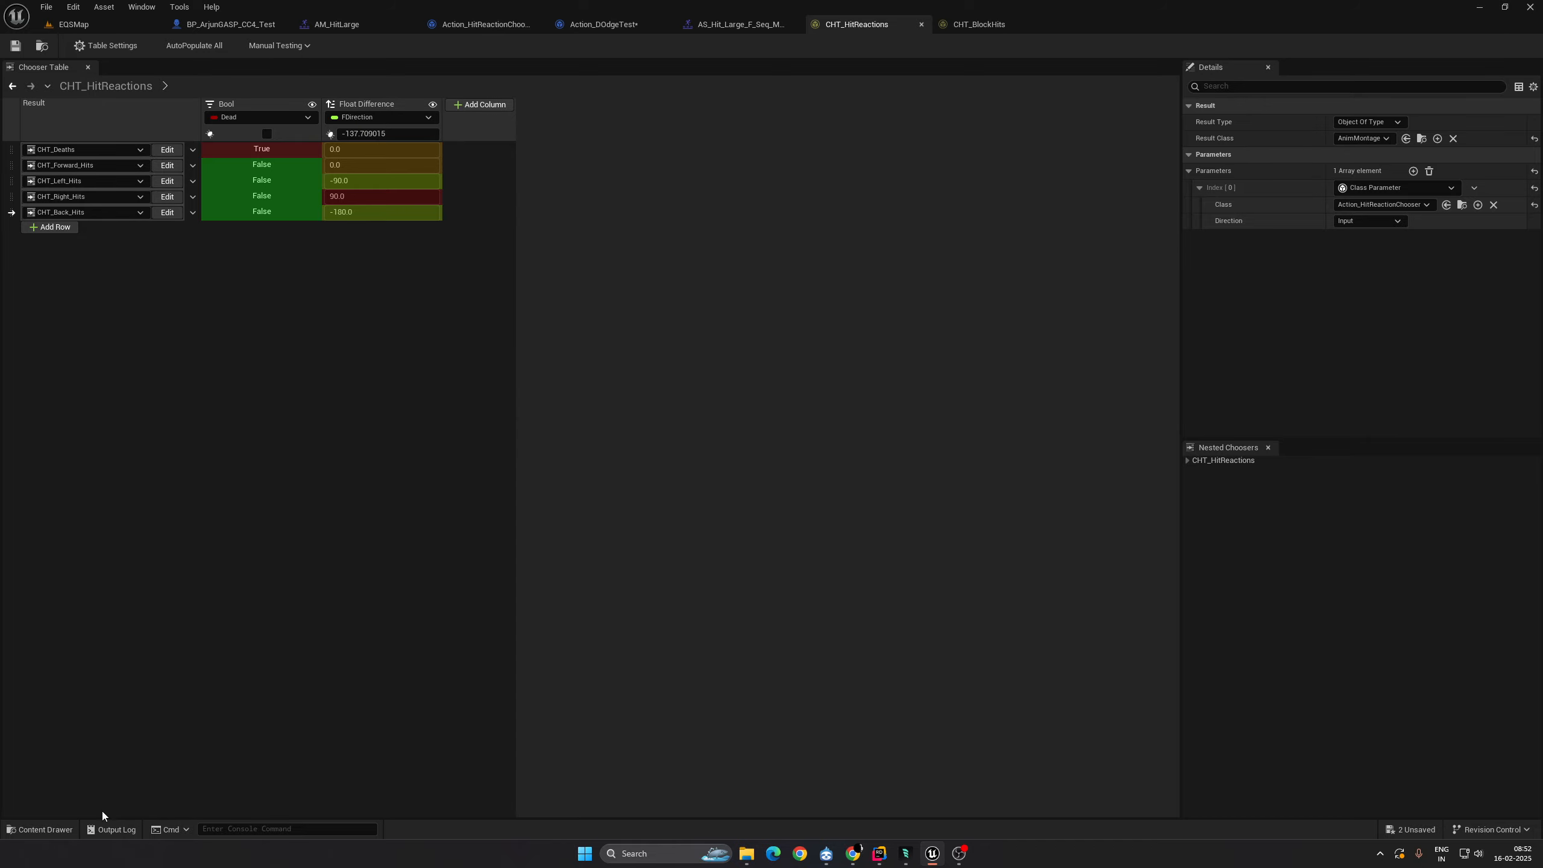
{"action": "left_click", "coordinate": [486, 24]}
Step: Look through the chooser tables in the Choosers folder and open CHT_Dodge
{"action": "key", "text": "ctrl+space"}
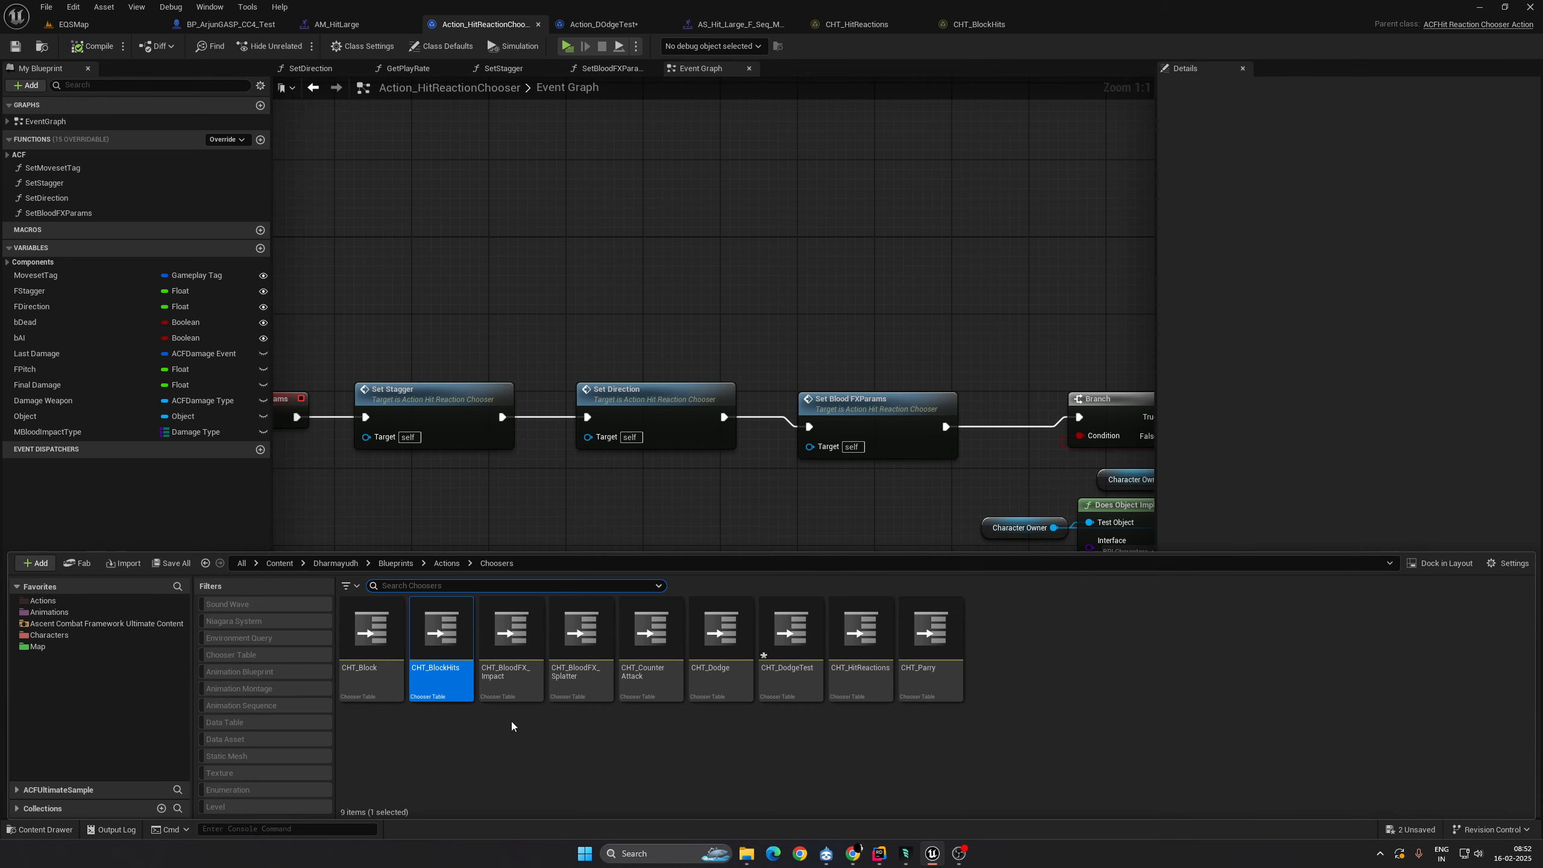
{"action": "left_click", "coordinate": [580, 644]}
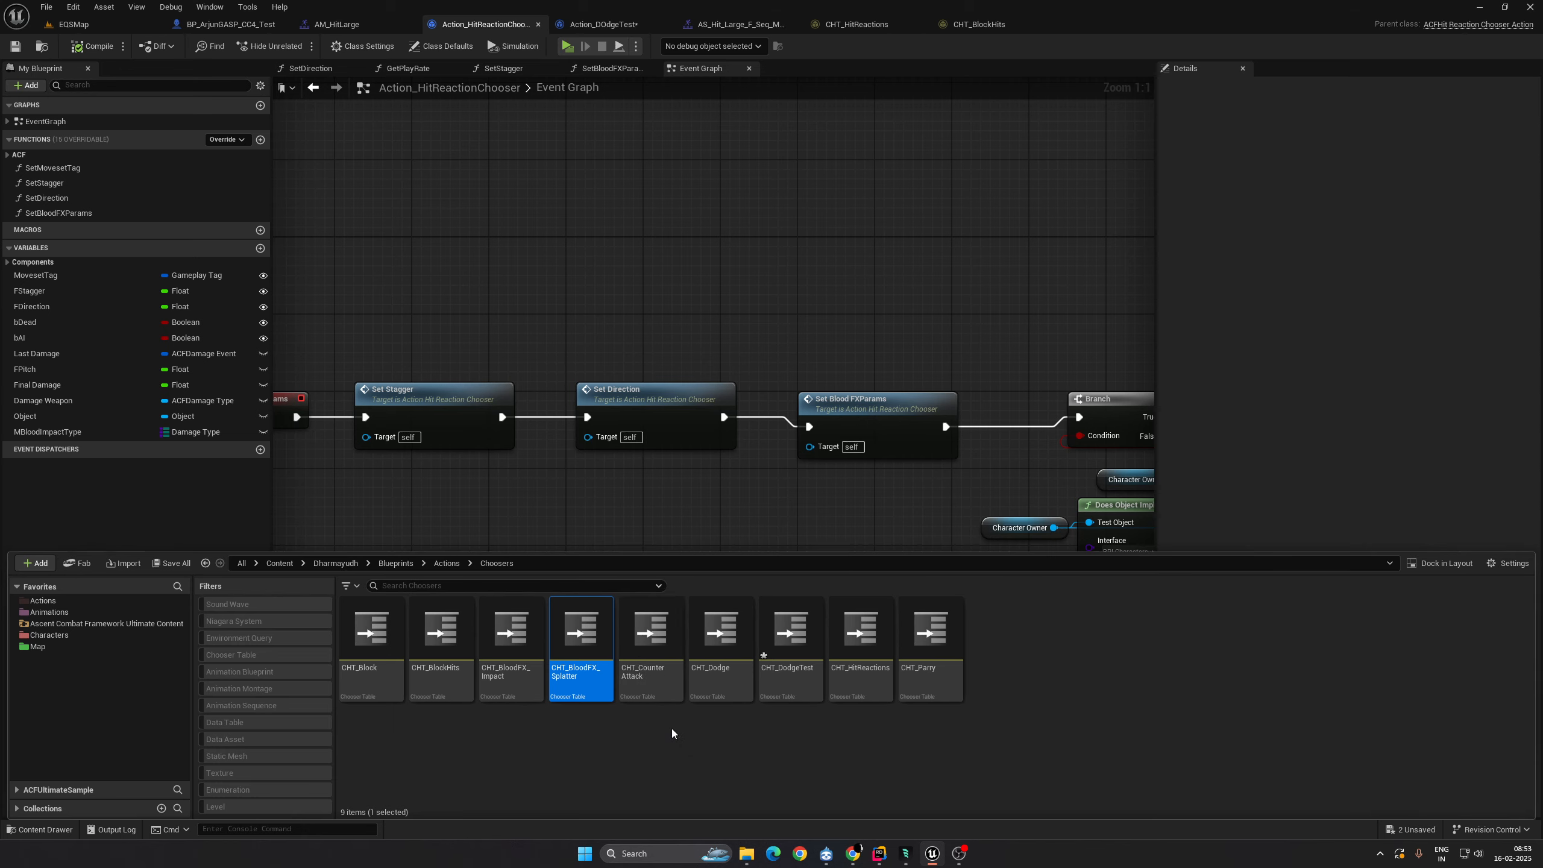
{"action": "key", "text": "Right"}
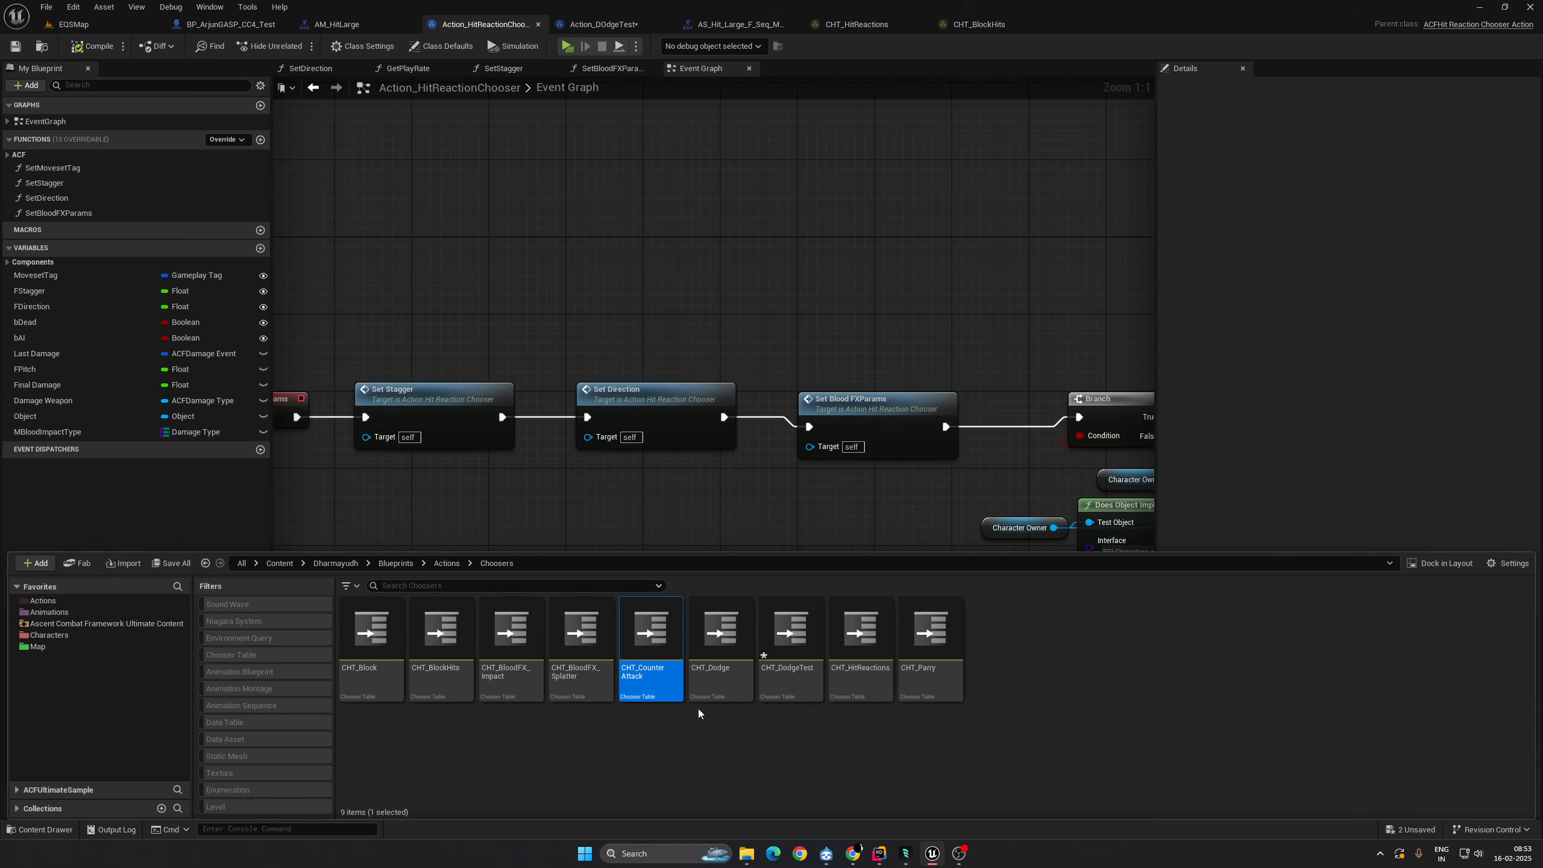
{"action": "left_click", "coordinate": [726, 690]}
{"action": "double_click", "coordinate": [734, 688]}
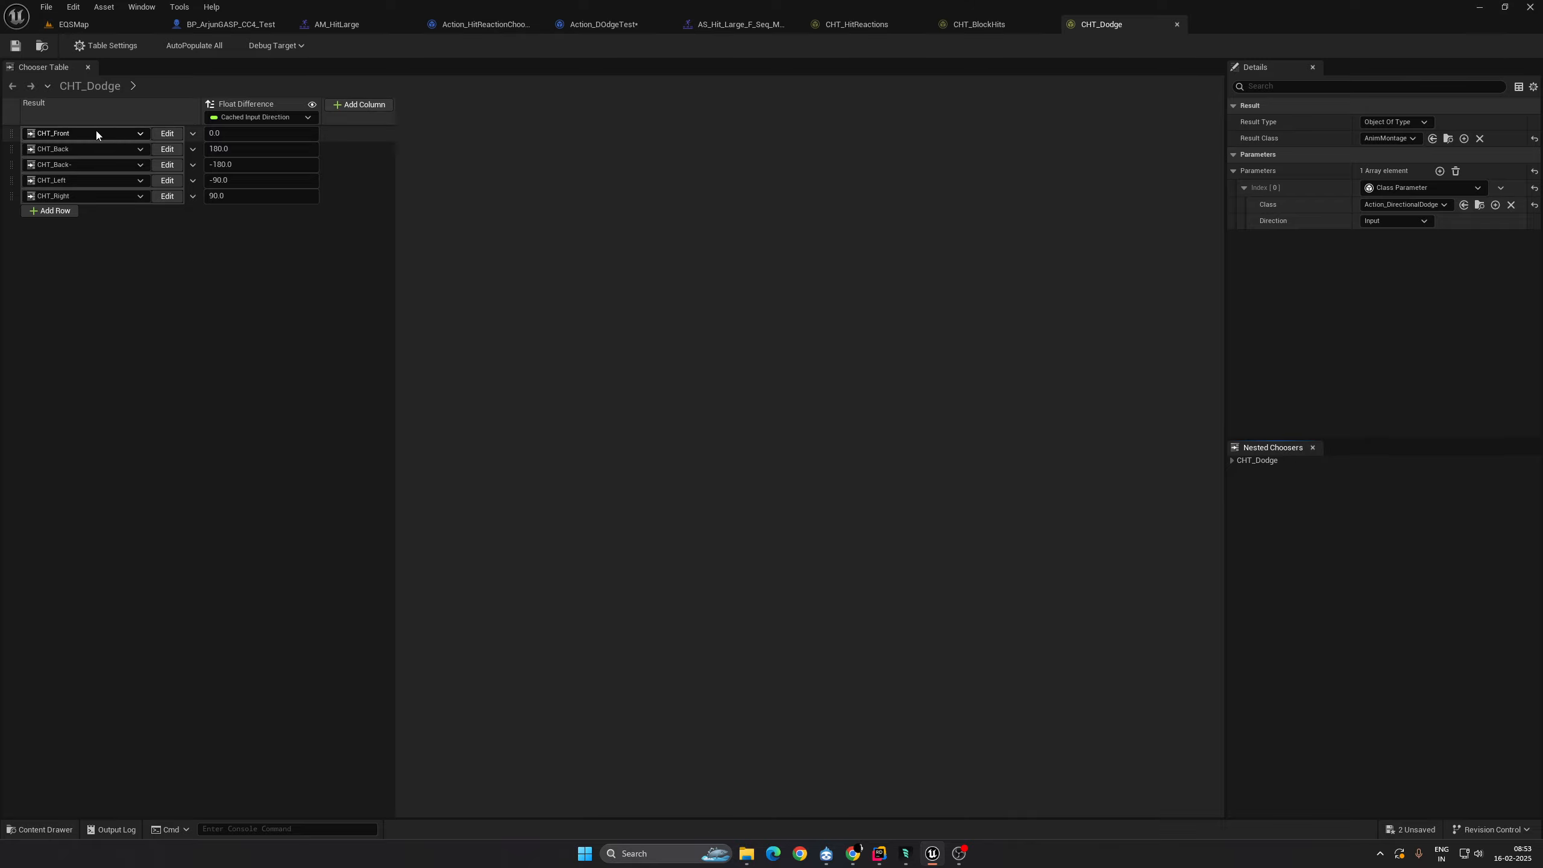
Step: Inspect the montage rows of the nested CHT_Front and CHT_Back choosers and return to the top-level CHT_Dodge table
{"action": "left_click", "coordinate": [170, 133]}
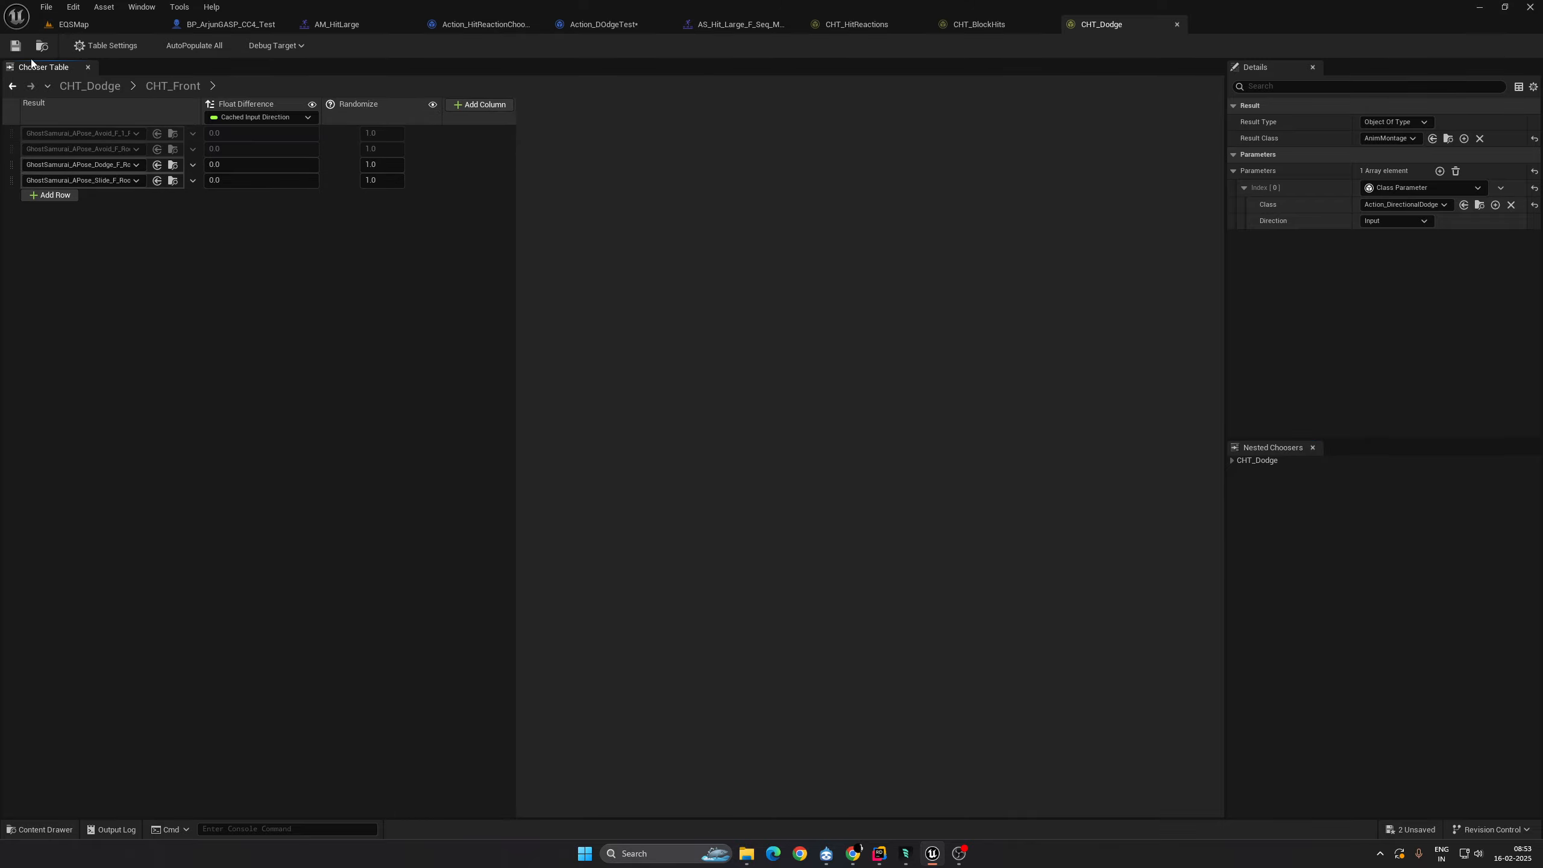
{"action": "left_click", "coordinate": [12, 86]}
{"action": "left_click", "coordinate": [170, 149]}
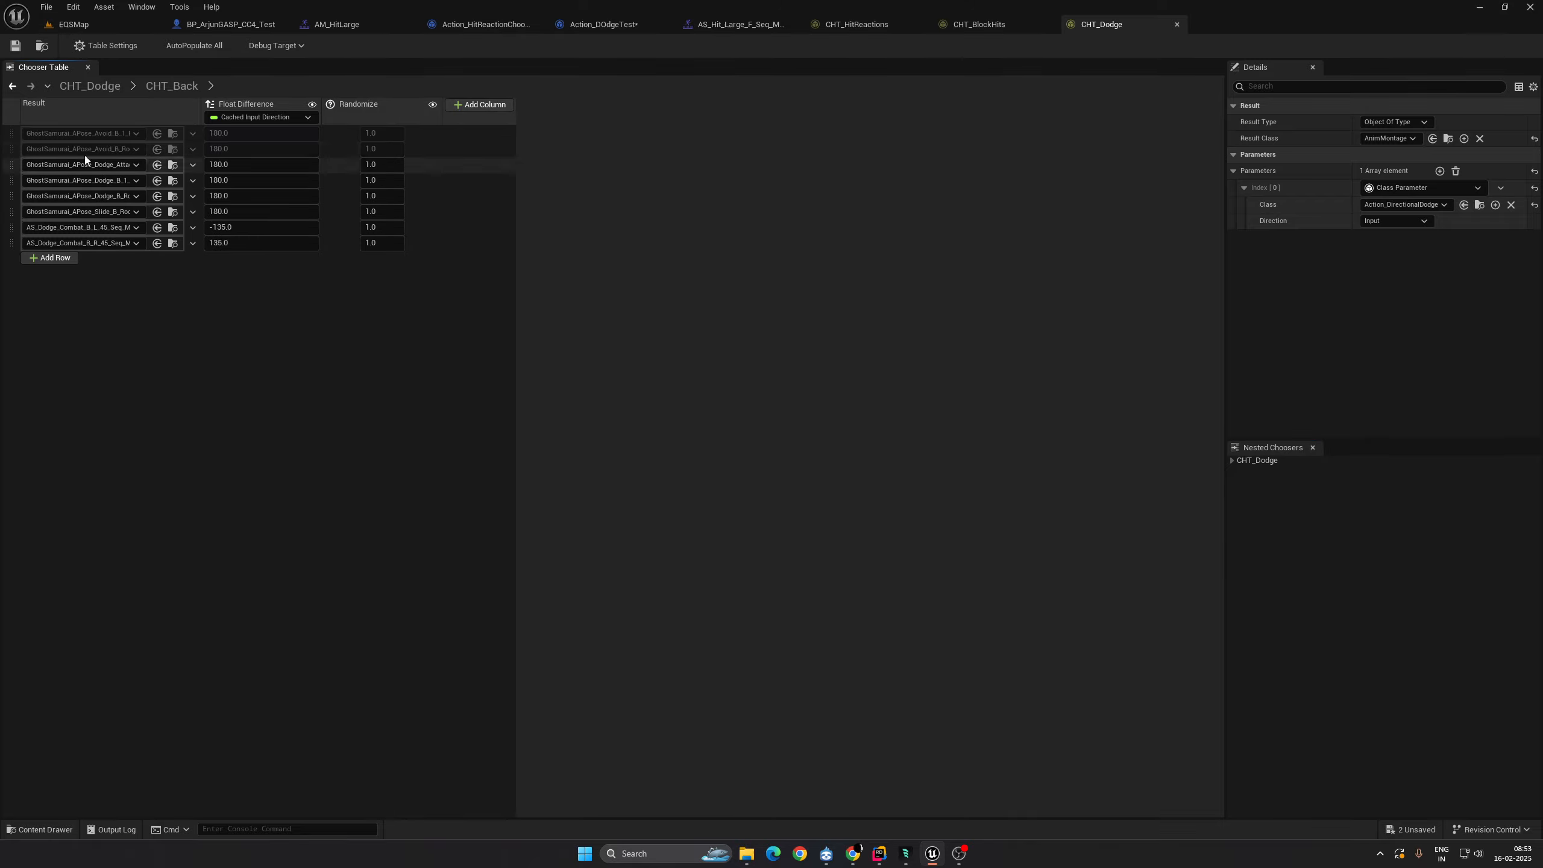
{"action": "left_click", "coordinate": [12, 85]}
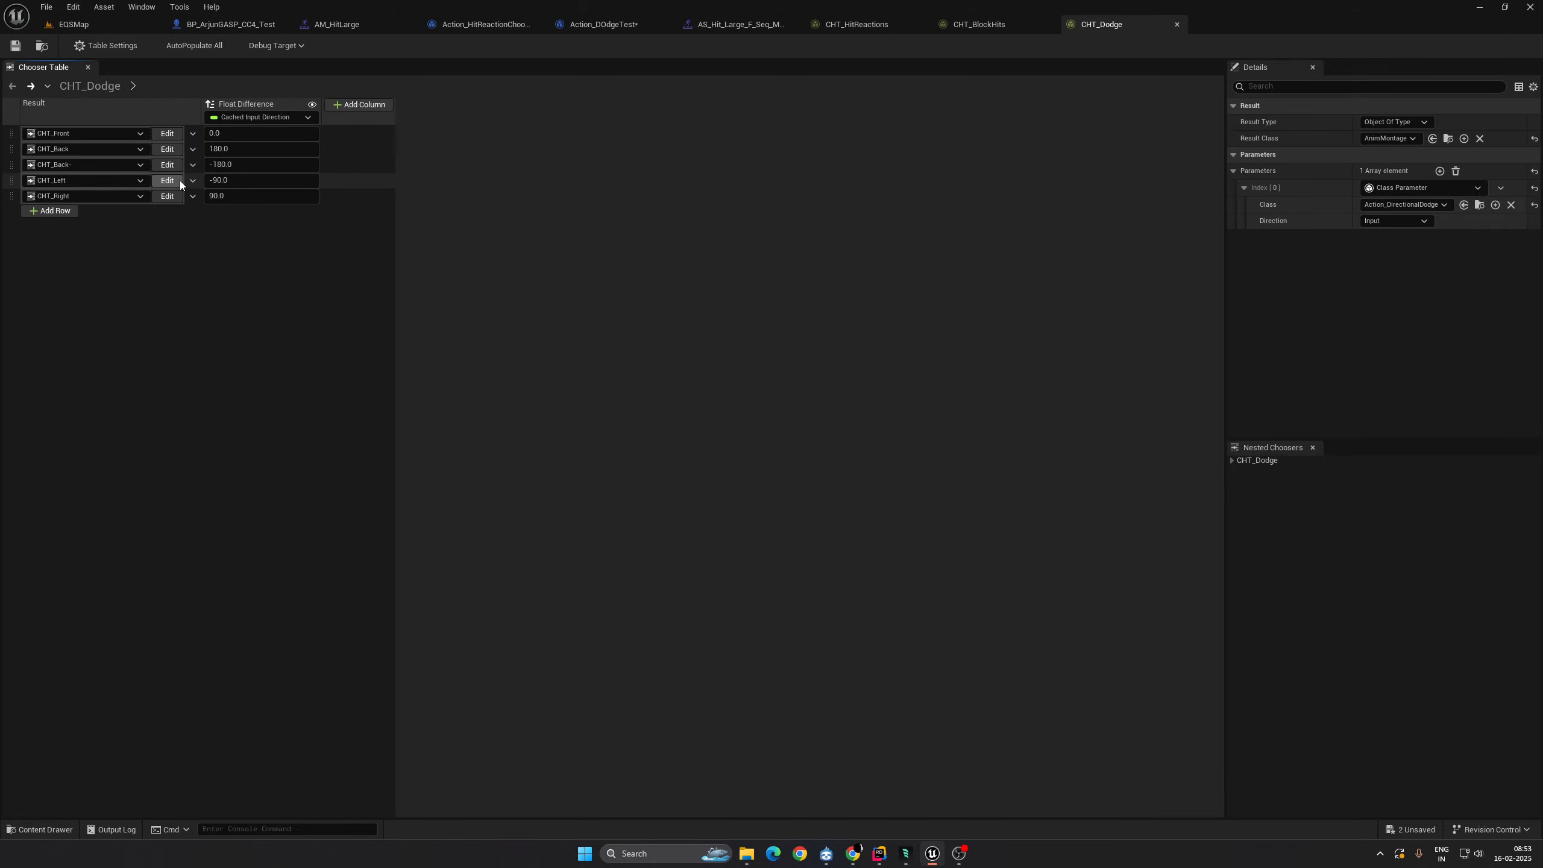
Step: Playtest the EQSMap level, moving the character right and backward to check its directional dodges
{"action": "left_click", "coordinate": [63, 25]}
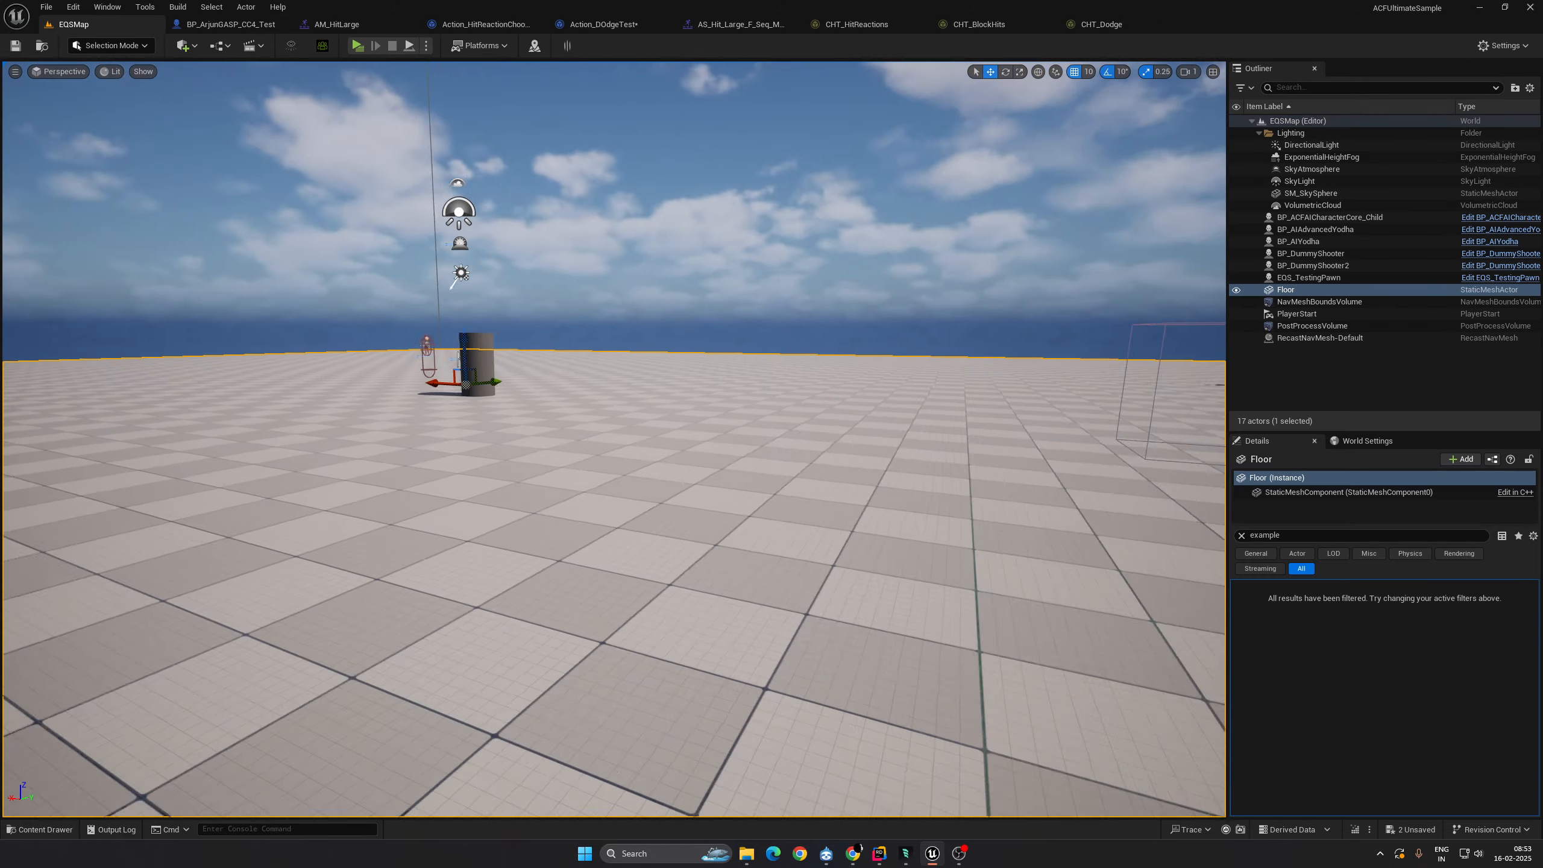
{"action": "mouse_move", "coordinate": [538, 581]}
{"action": "right_mouse_down"}
{"action": "mouse_move", "coordinate": [540, 638]}
{"action": "mouse_move", "coordinate": [485, 599]}
{"action": "mouse_move", "coordinate": [538, 582]}
{"action": "right_mouse_up"}
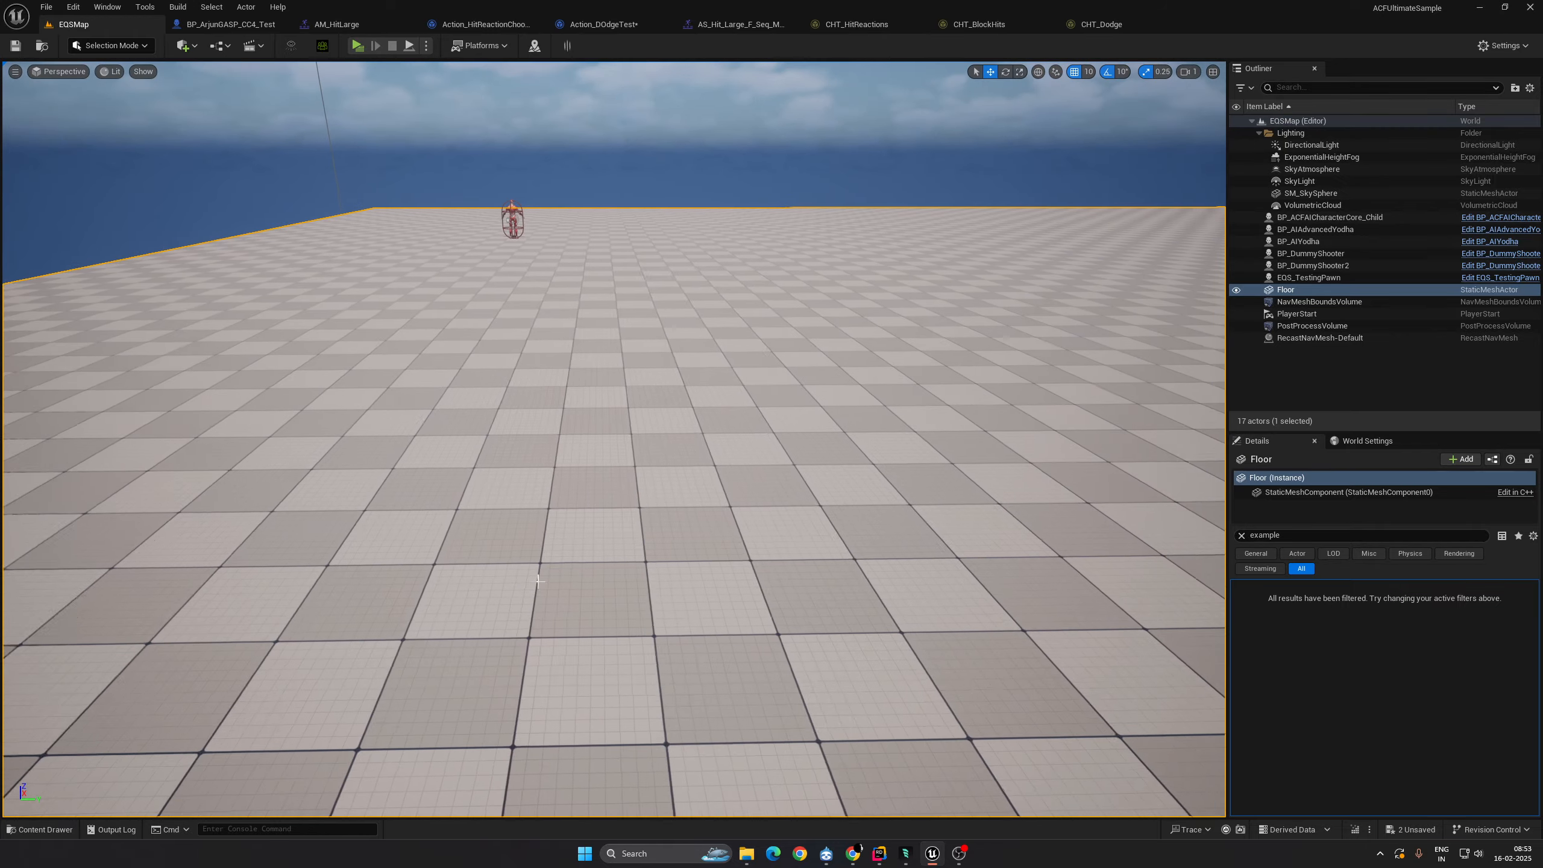
{"action": "right_click", "coordinate": [538, 580]}
{"action": "left_click", "coordinate": [571, 573]}
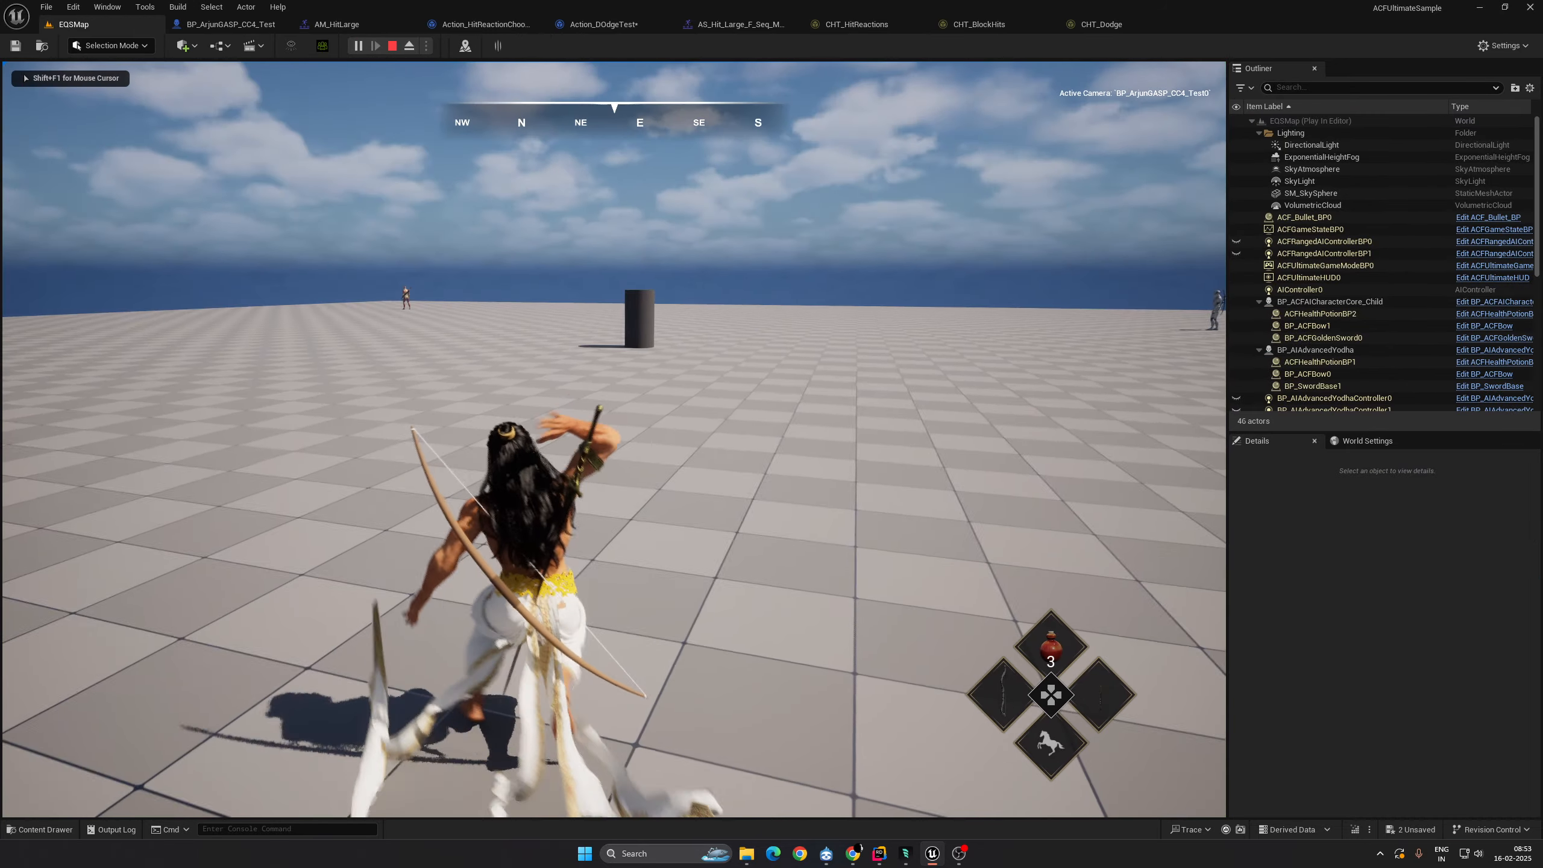
{"action": "key", "text": "d"}
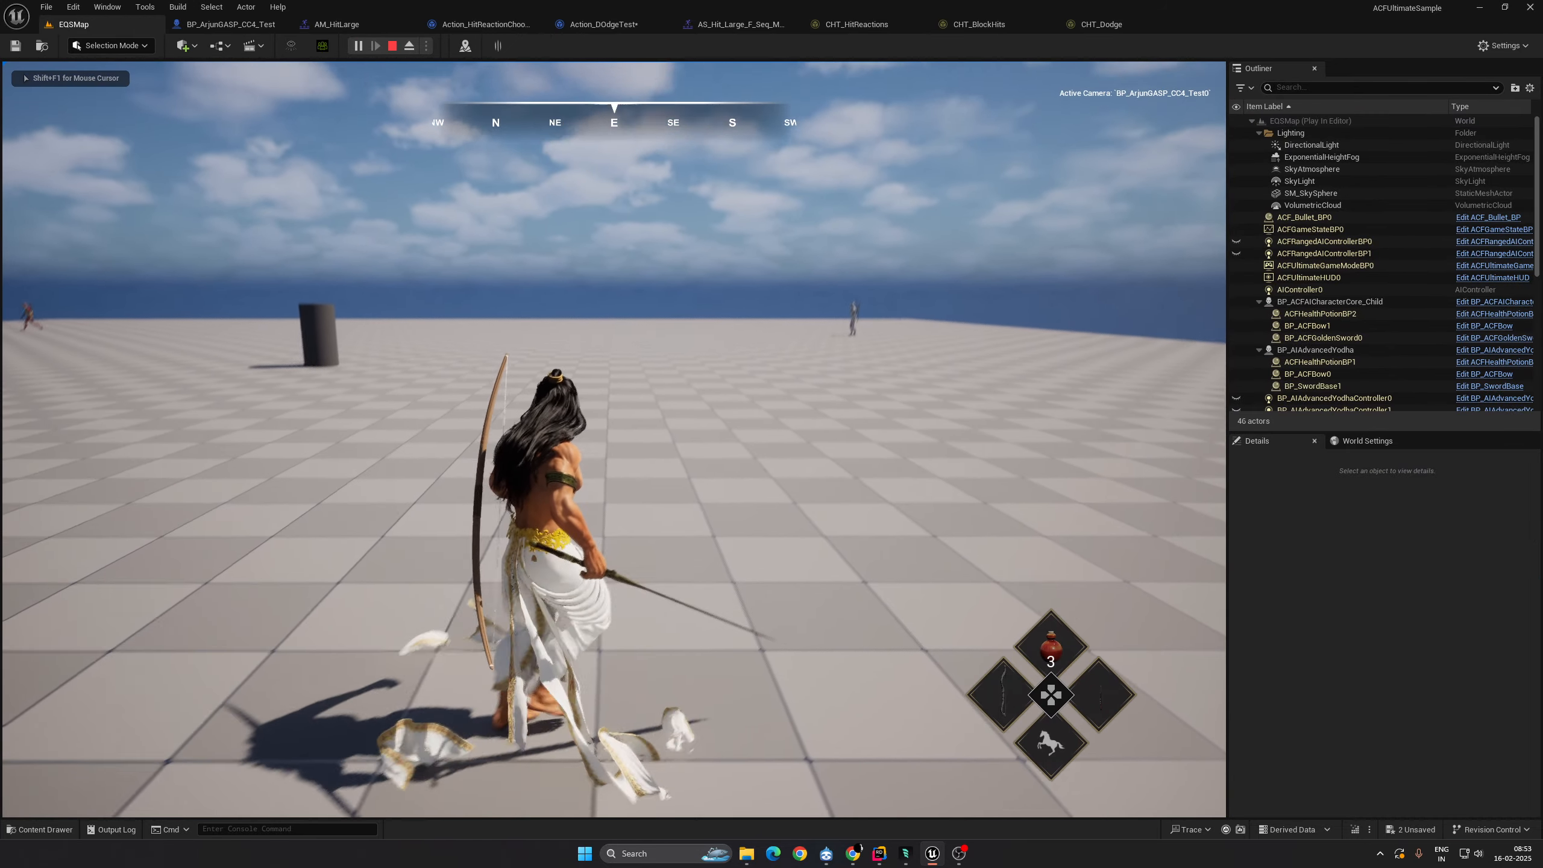
{"action": "key", "text": "s"}
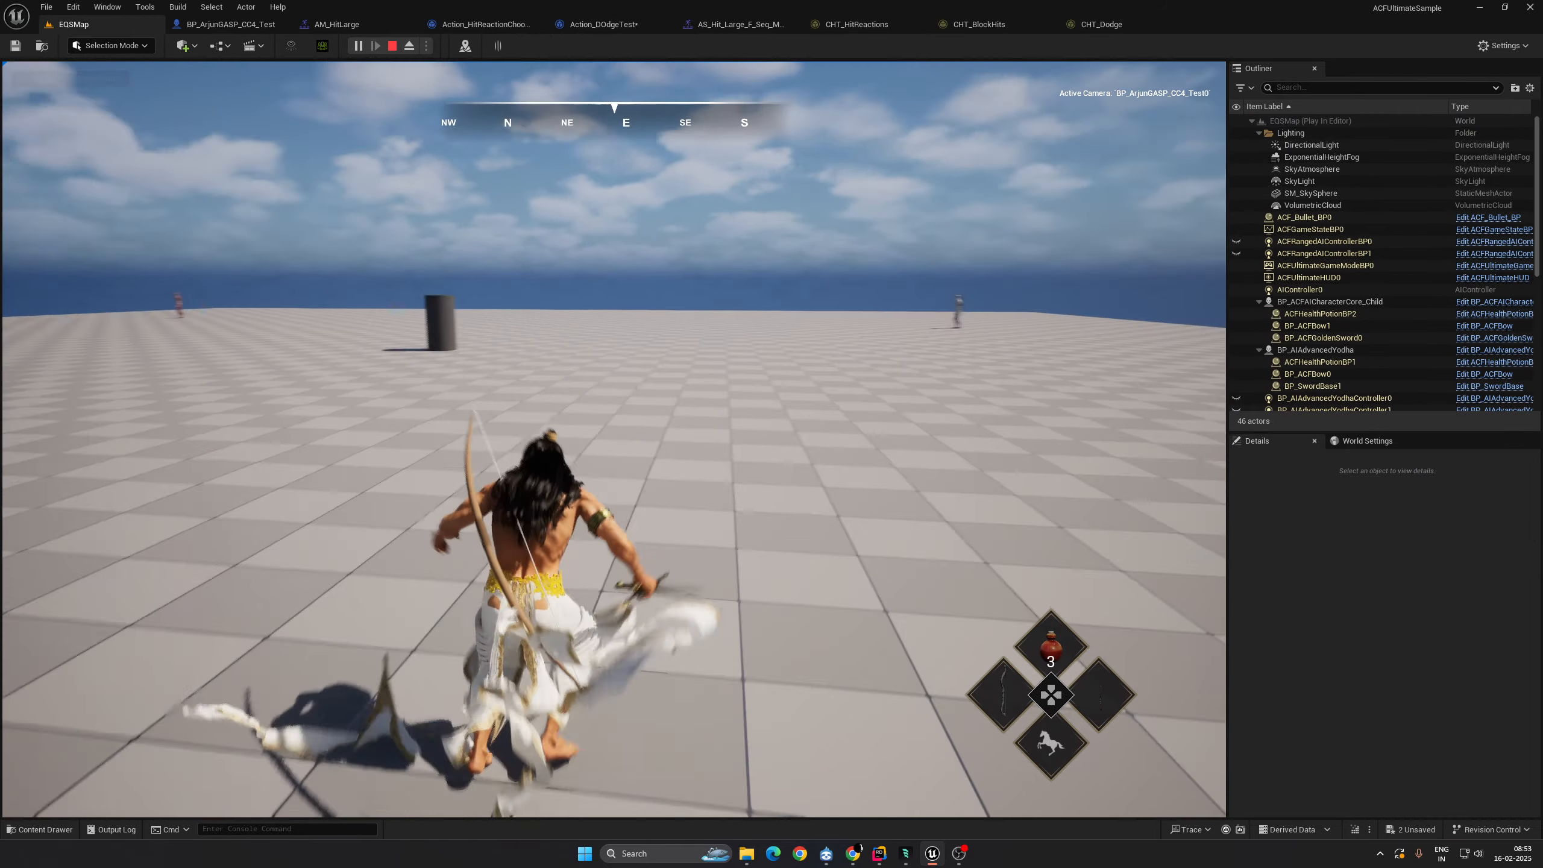